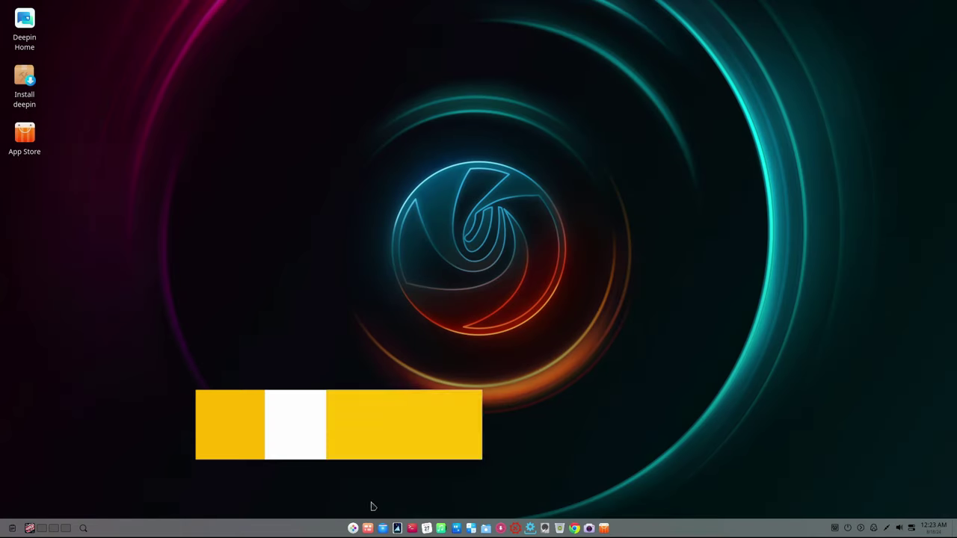
- Open Control Center's System Info page and enlarge the window to show kernel 6.10.3-amd64-exton
click(352, 528)
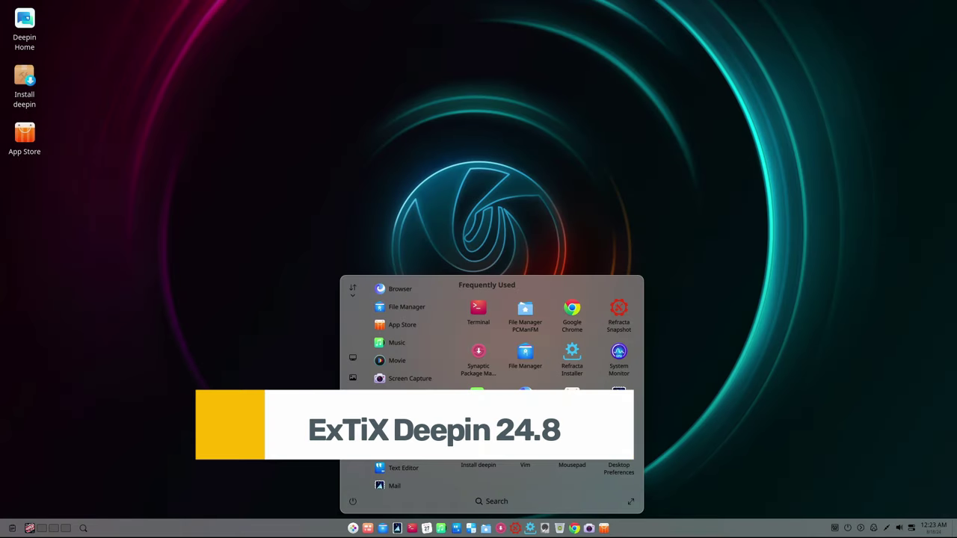
scroll(555, 279, down, 1)
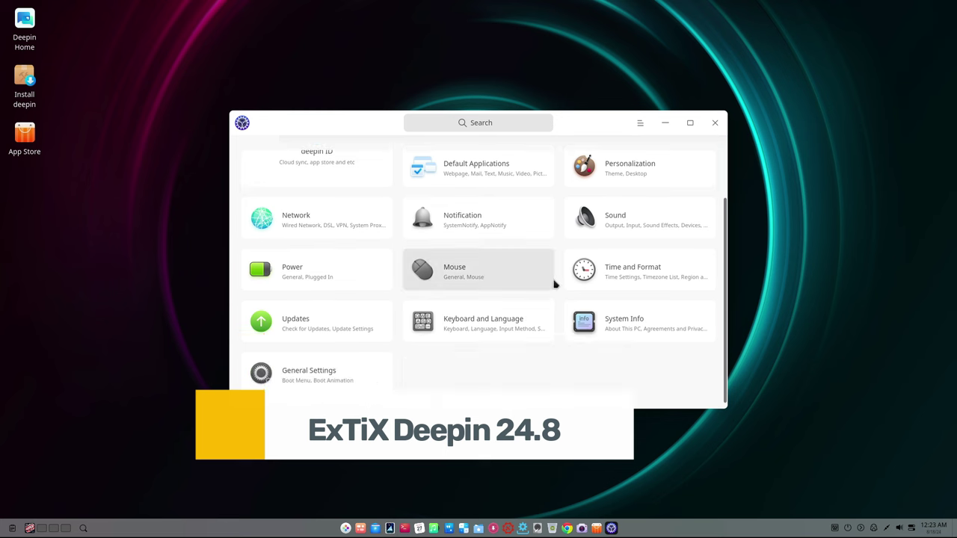
click(646, 326)
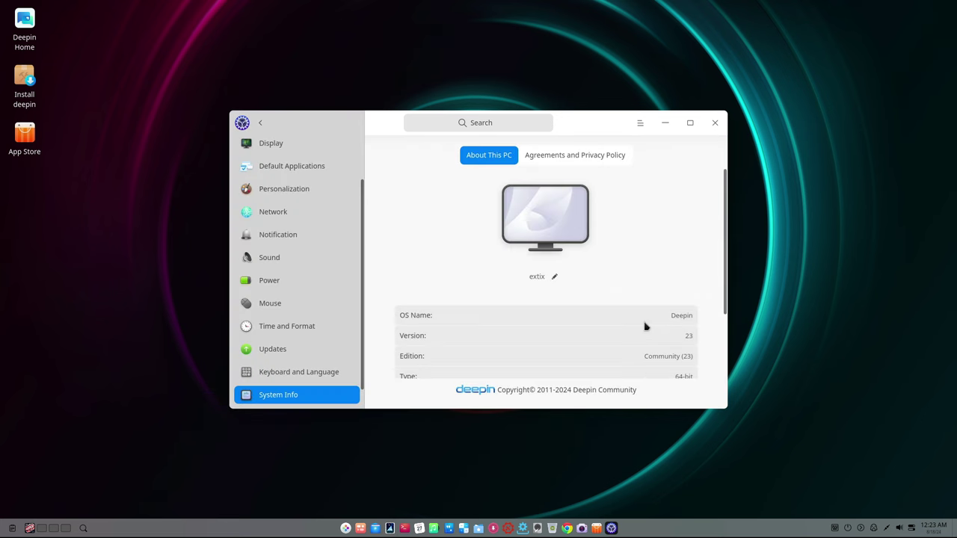
scroll(645, 327, down, 2)
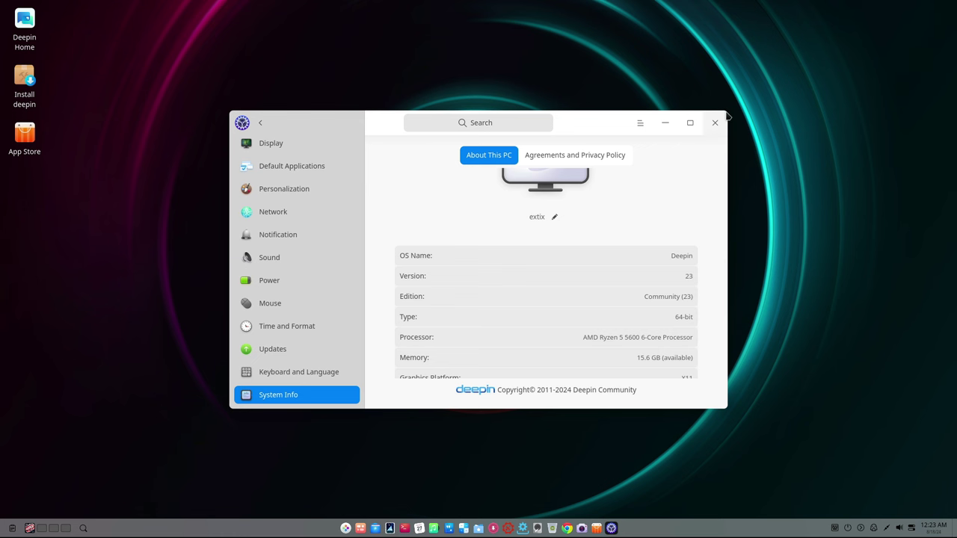
mouse_move(728, 111)
mouse_down()
mouse_move(774, 67)
mouse_move(846, 24)
mouse_up()
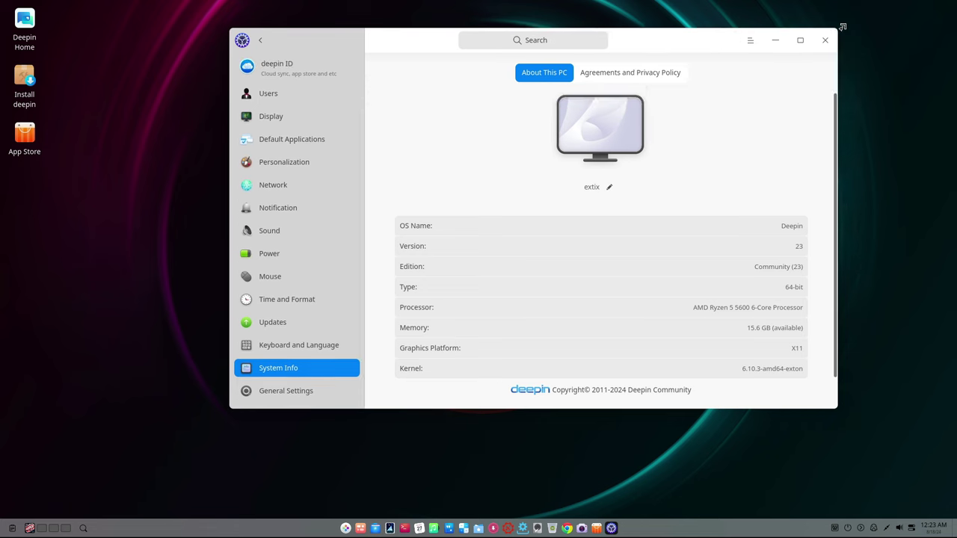
drag(703, 39, 593, 53)
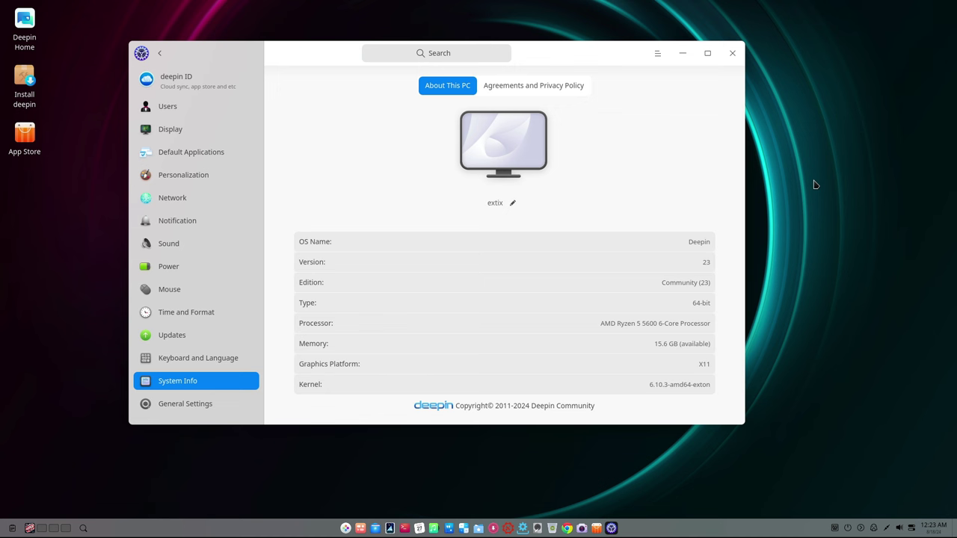
click(732, 53)
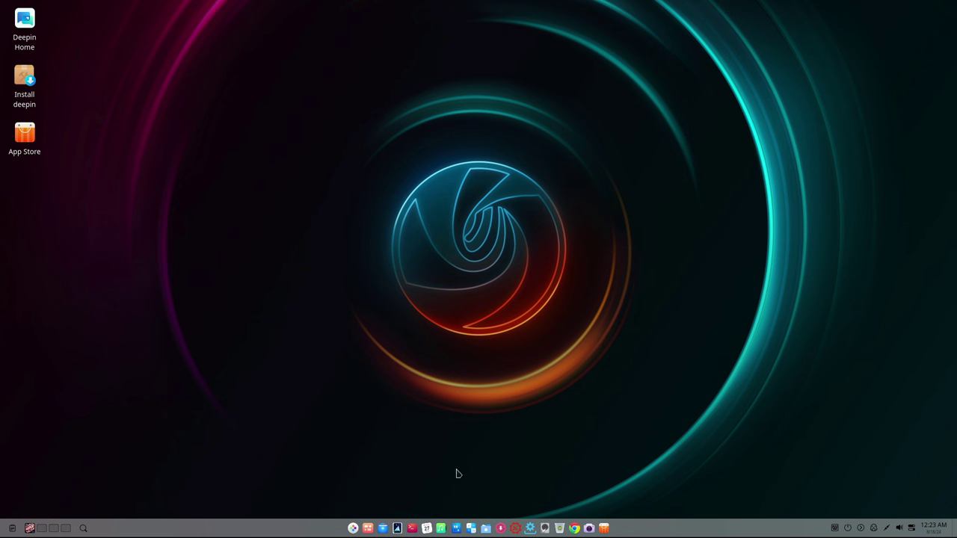
click(412, 528)
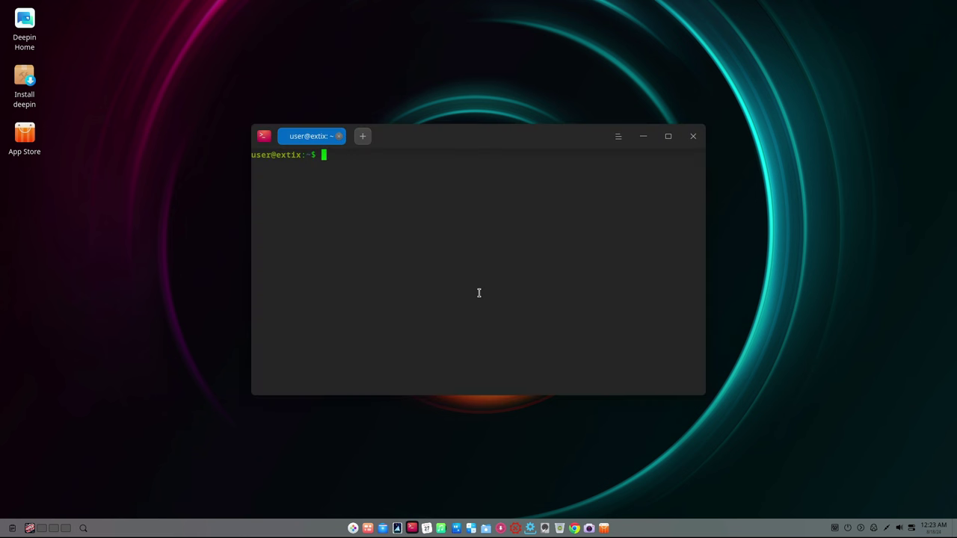
text(un)
text(ame -a)
key(Return)
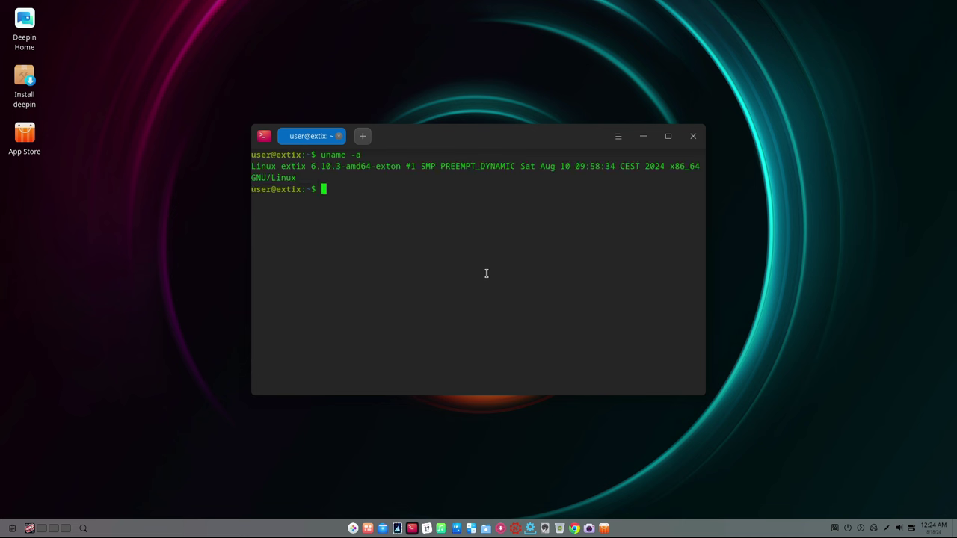
text(uname )
text(-r)
key(Return)
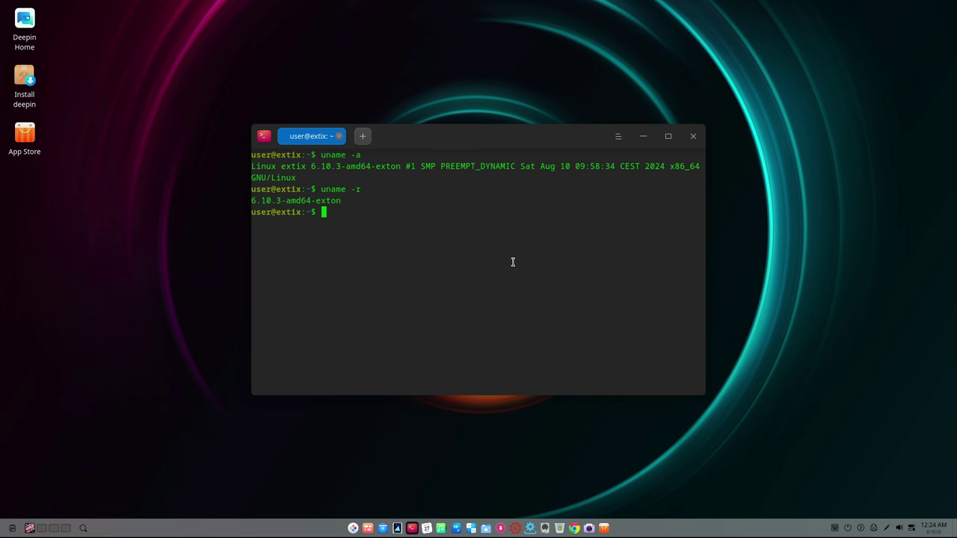
drag(350, 201, 235, 202)
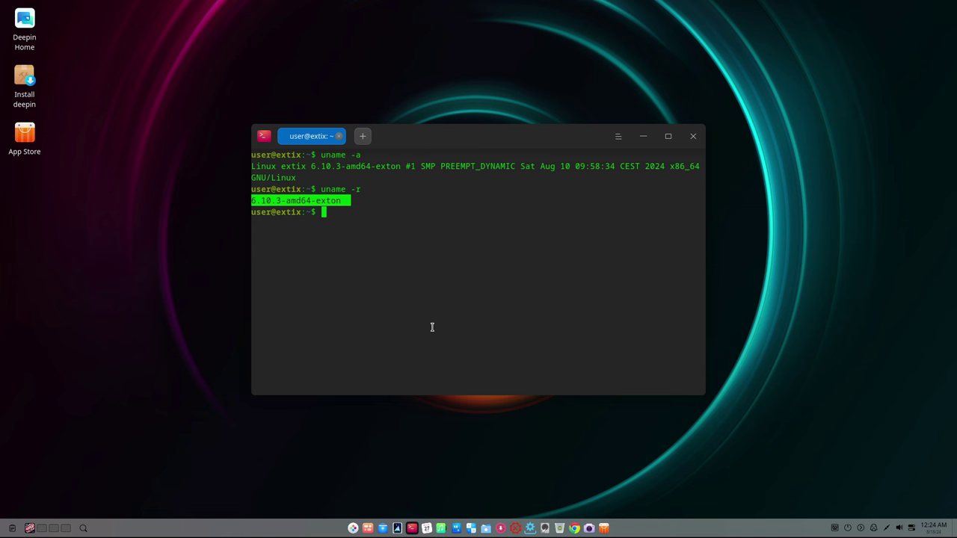
click(692, 137)
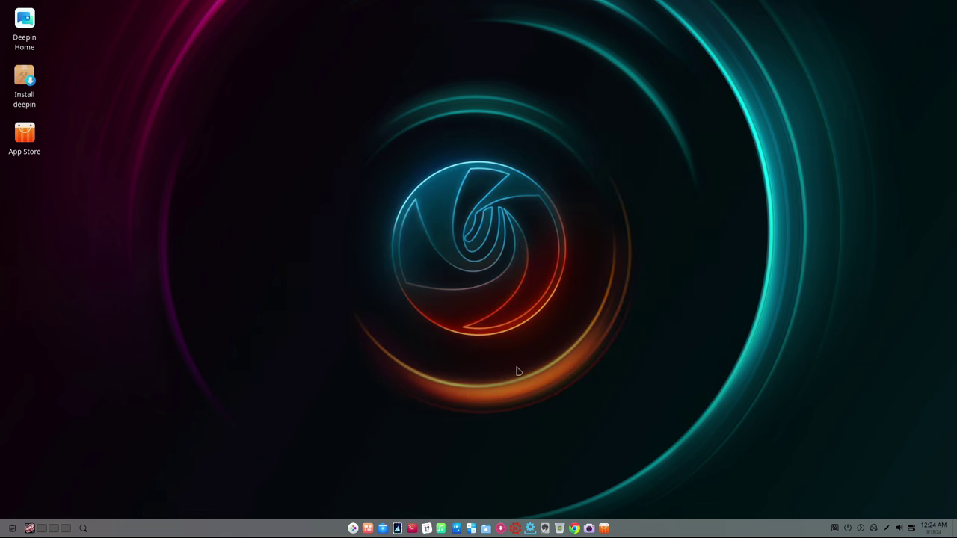
- Open Deepin File Manager and arrange it beside the PCManFM home folder window
click(382, 527)
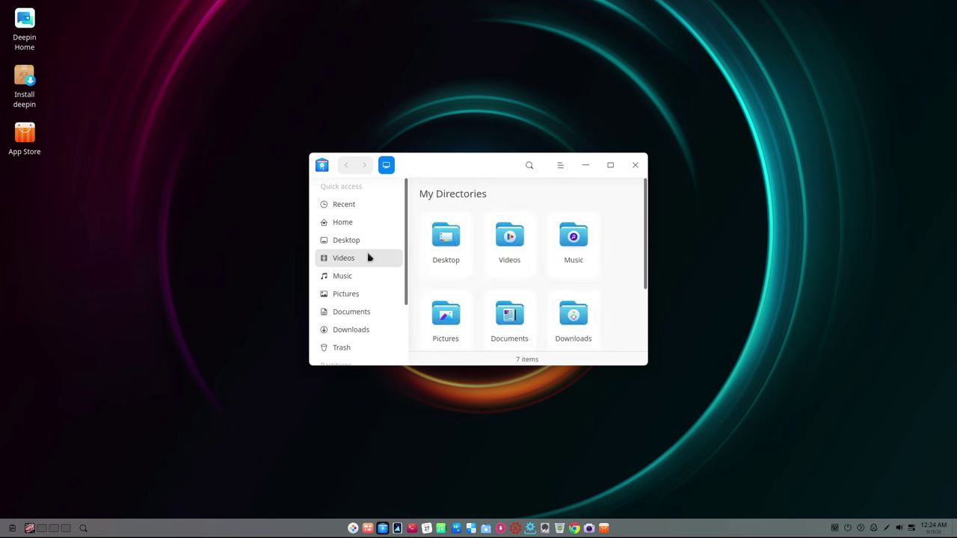
drag(463, 171, 338, 99)
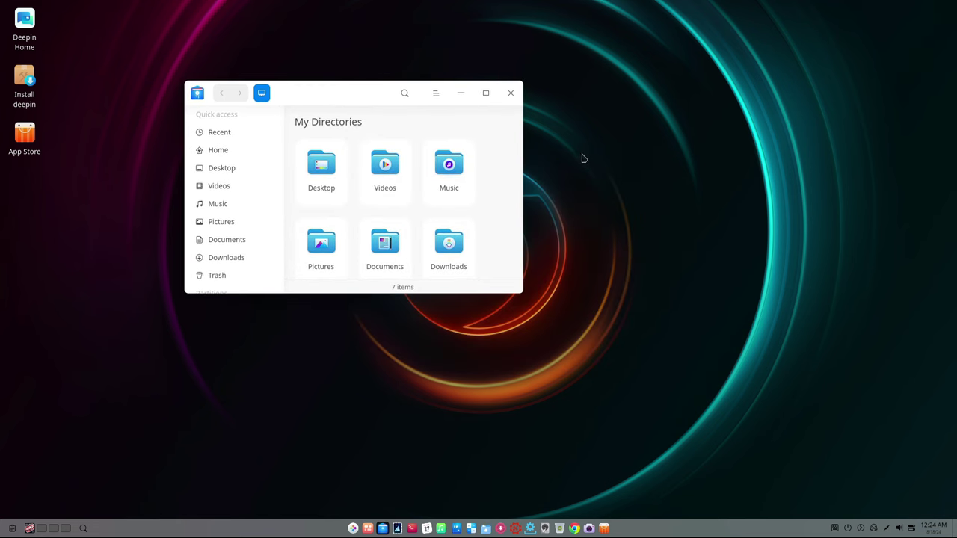
mouse_move(402, 210)
drag(451, 134, 626, 135)
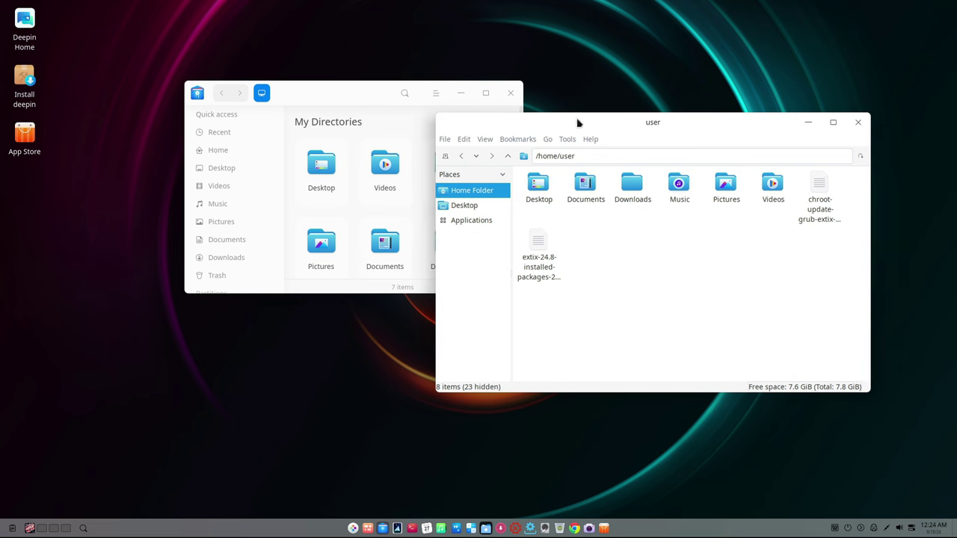
drag(374, 100, 264, 131)
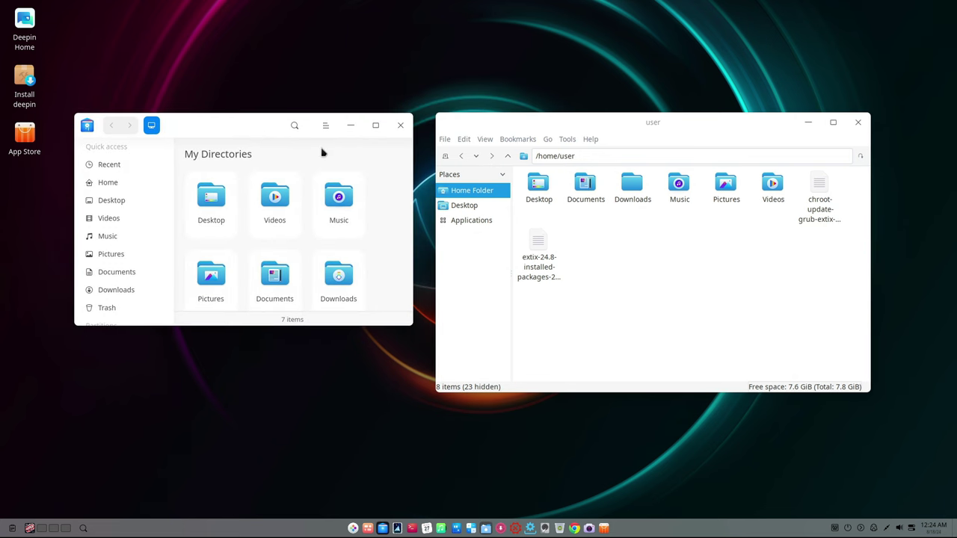
- Show the About boxes for Deepin File Manager 6.0.55 and PCManFM 1.3.2
click(324, 128)
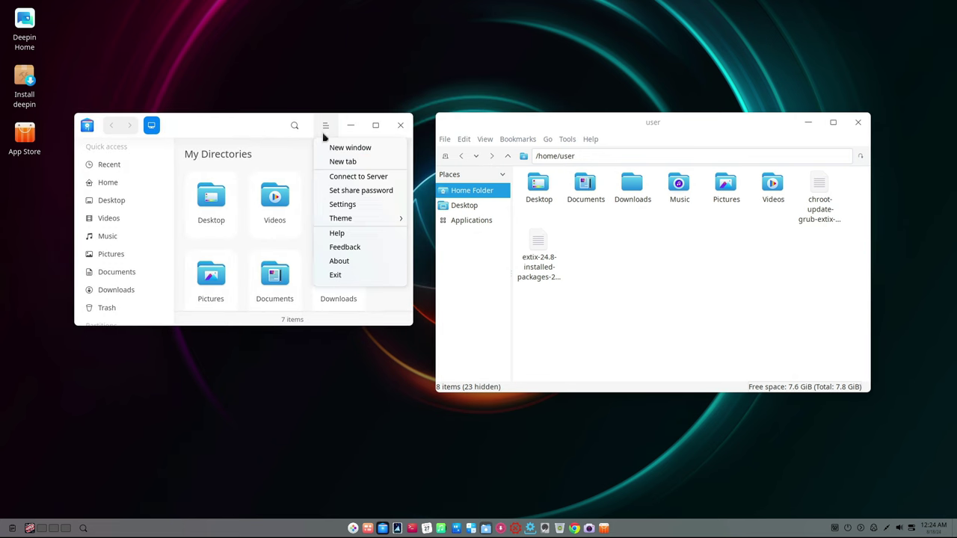
click(328, 260)
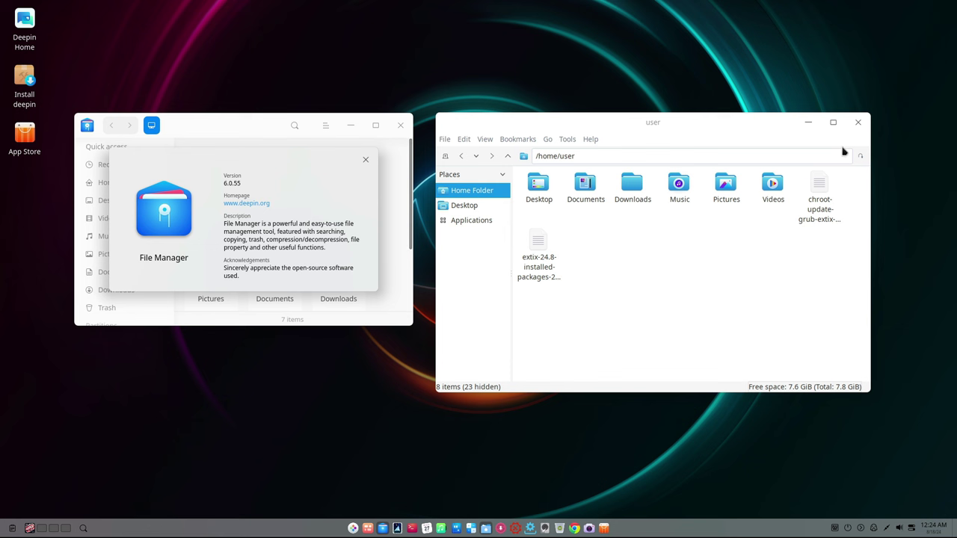
click(599, 140)
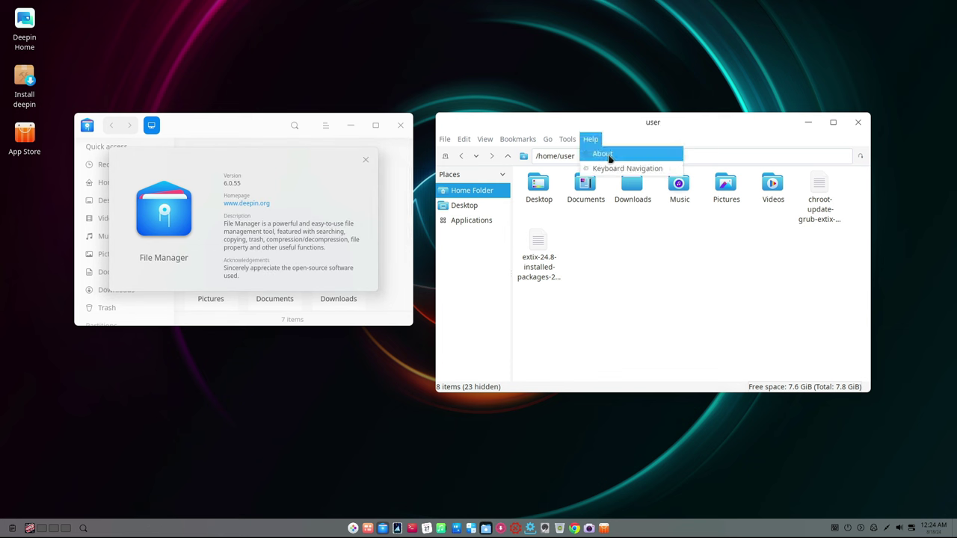
click(604, 154)
drag(482, 187, 626, 235)
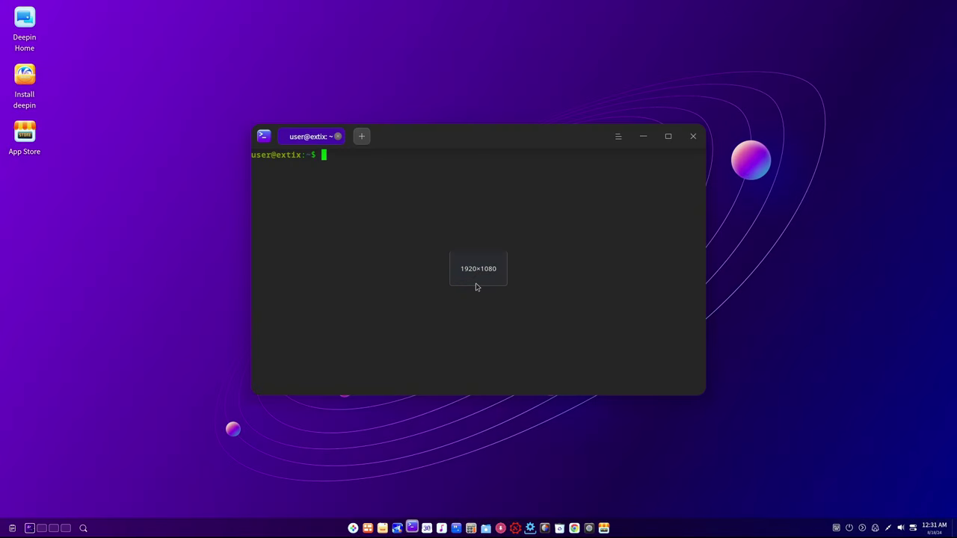
- Run uname -a and uname -r, then select the 6.10.3-amd64-exton release in the output
text(u)
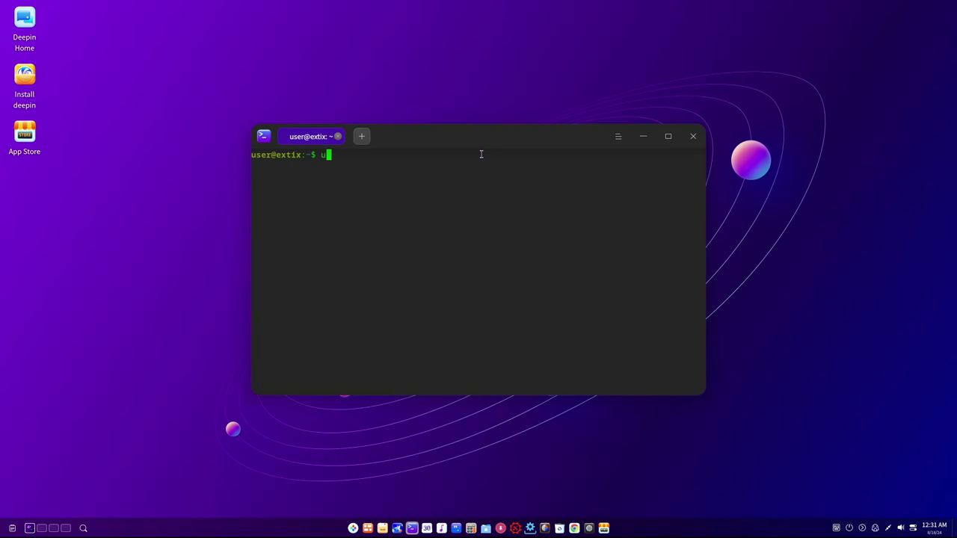
text(name -a)
key(Return)
text(unam)
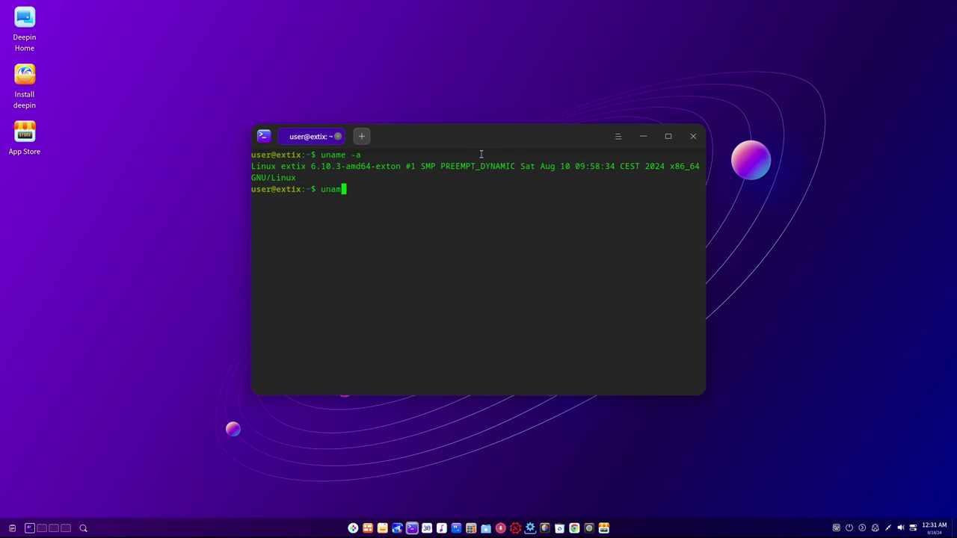
text(e -r)
key(Return)
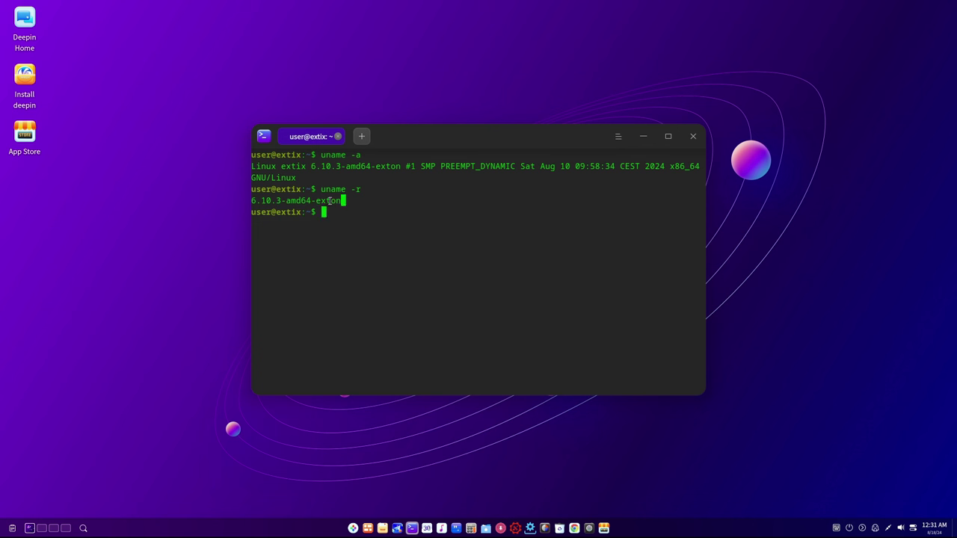
drag(345, 201, 233, 203)
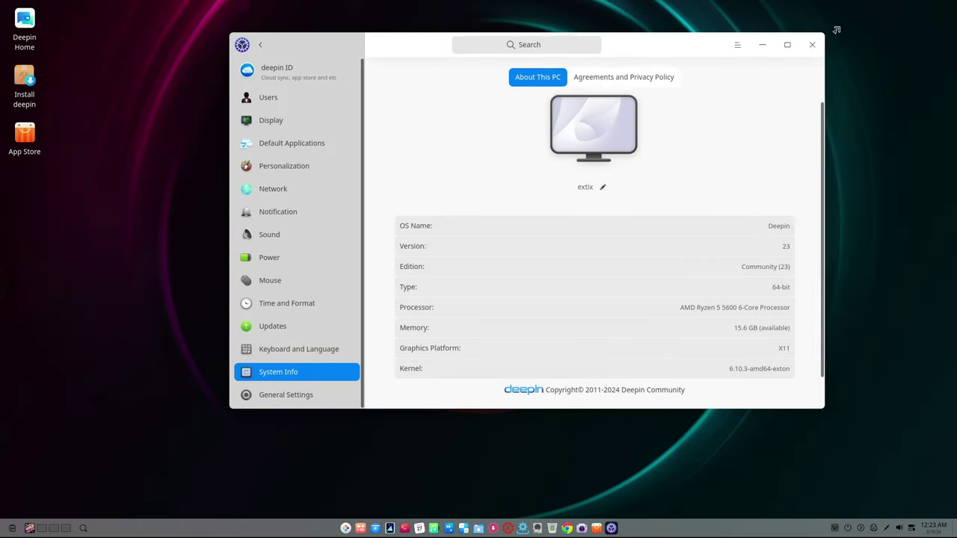
- Move the Control Center System Info window toward the upper left
drag(684, 38, 607, 57)
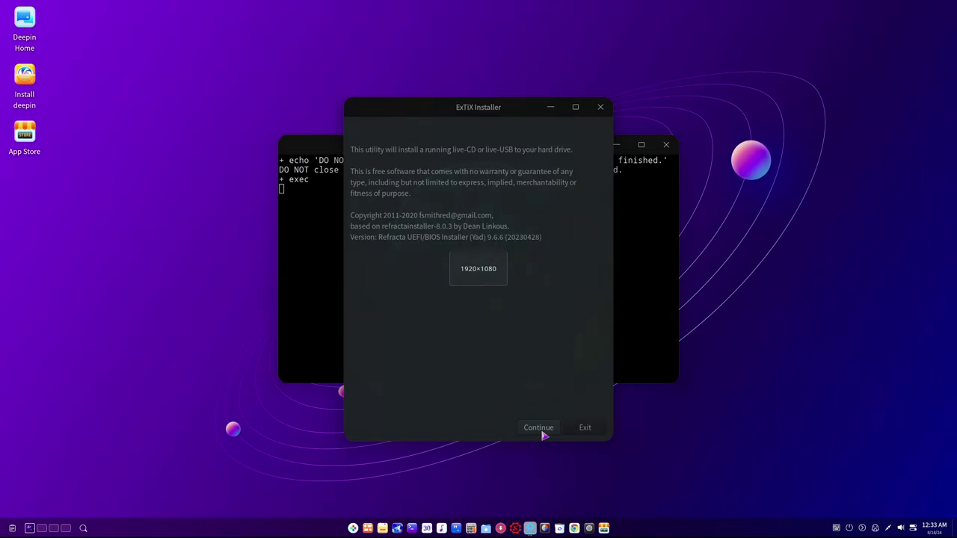
- Get past both intro dialogs, sort the Installation Options by Option, and accept them
click(543, 432)
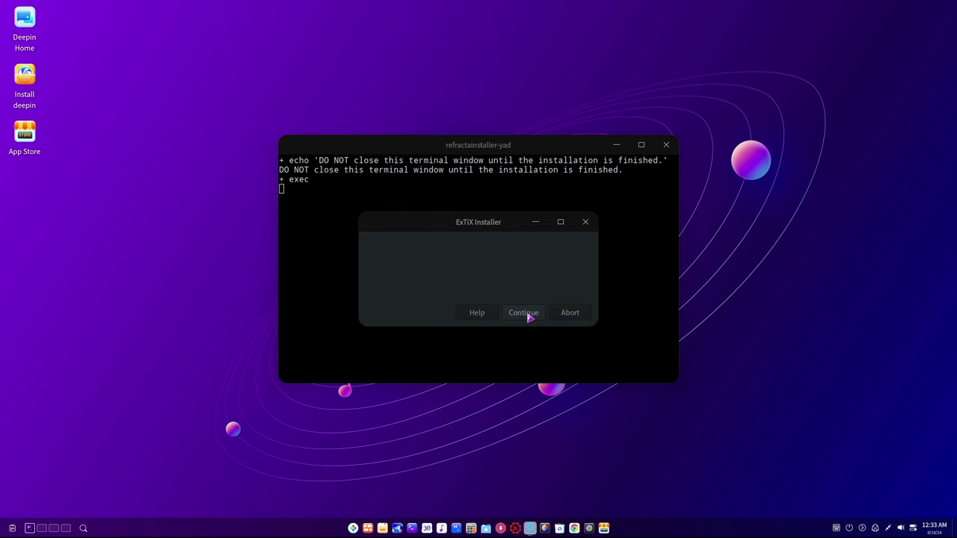
click(527, 315)
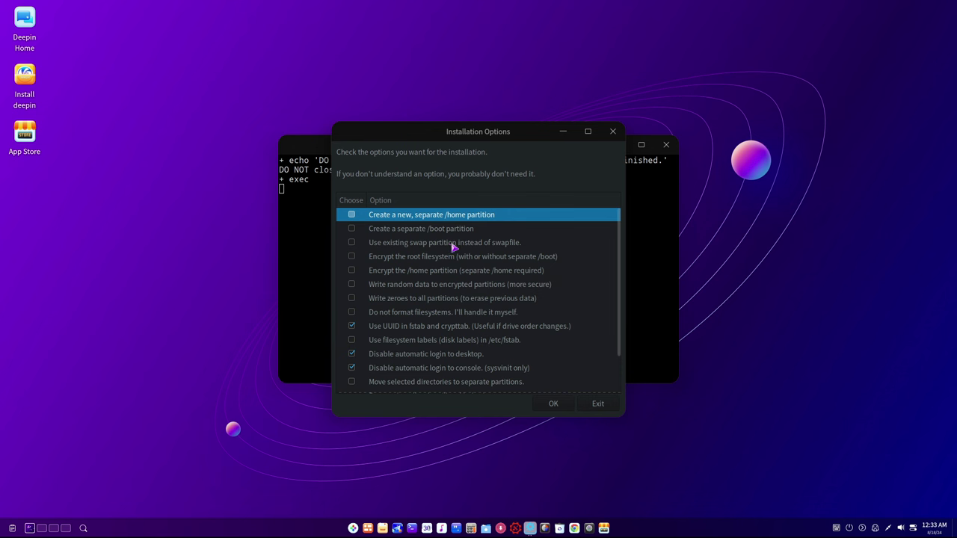
scroll(486, 250, down, 3)
scroll(506, 250, up, 3)
scroll(461, 272, down, 3)
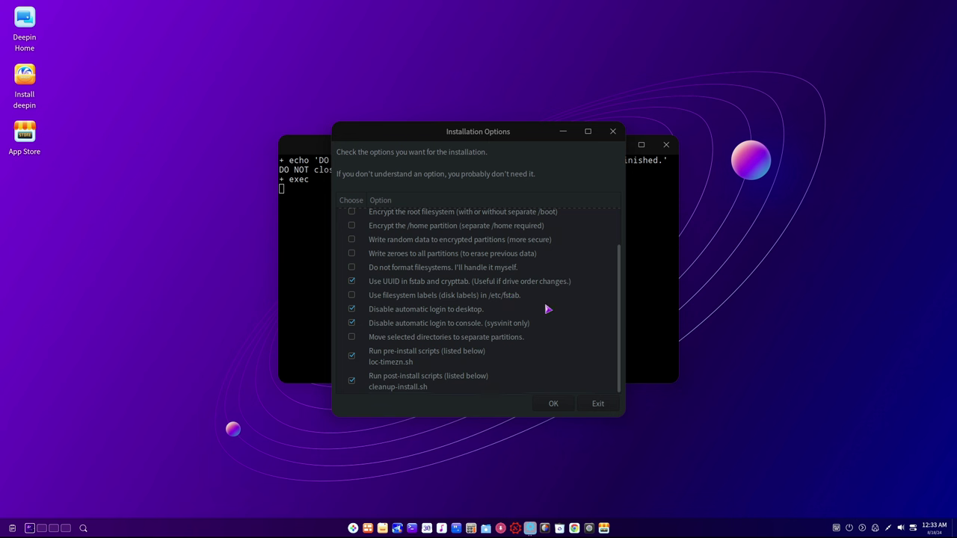
click(381, 201)
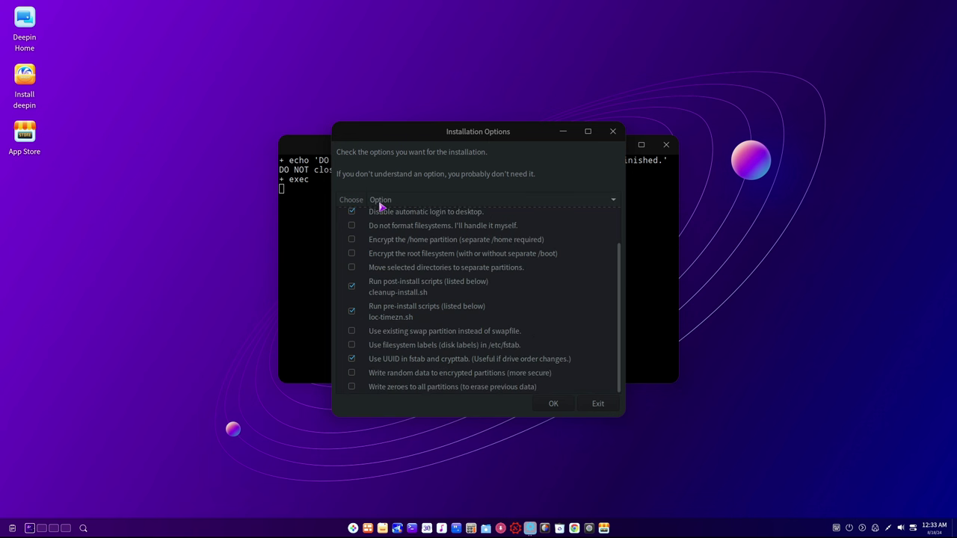
click(397, 203)
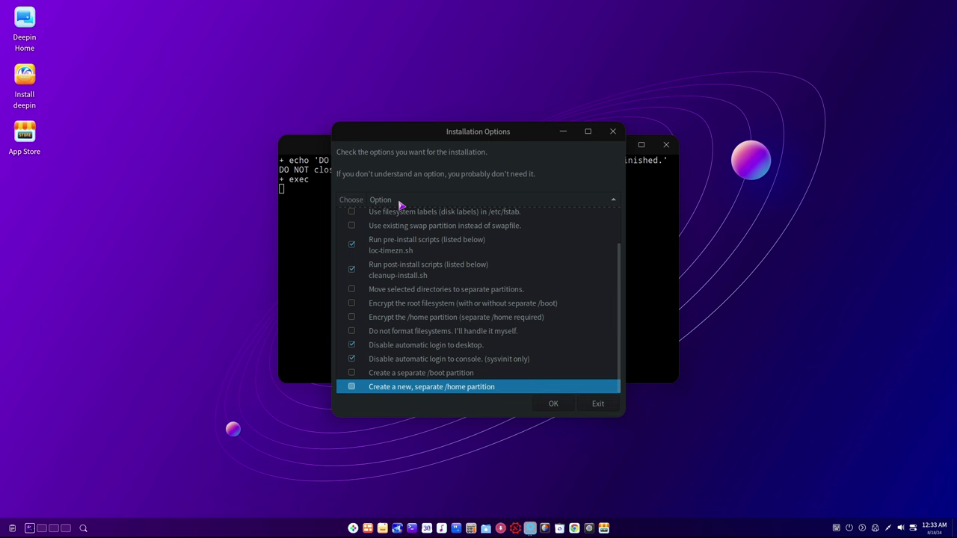
click(401, 204)
click(401, 205)
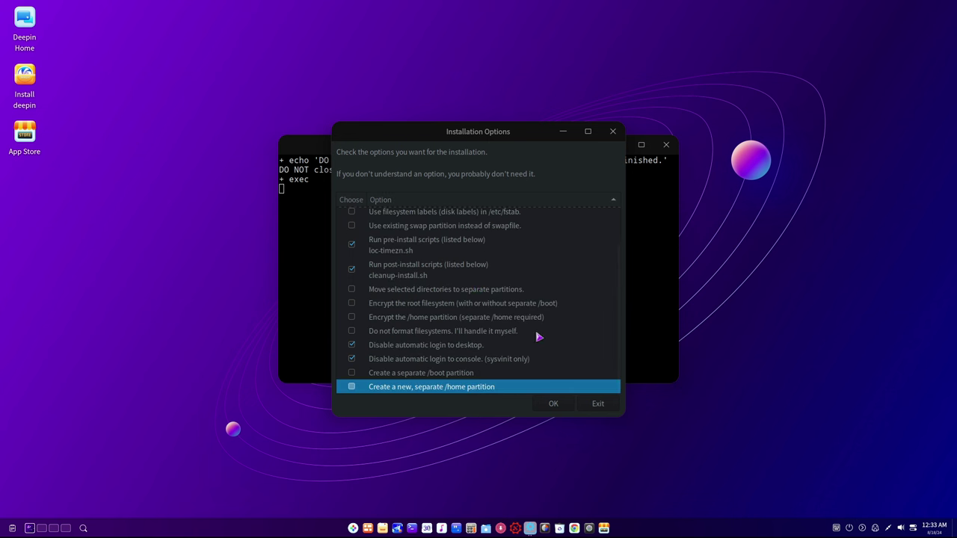
click(559, 407)
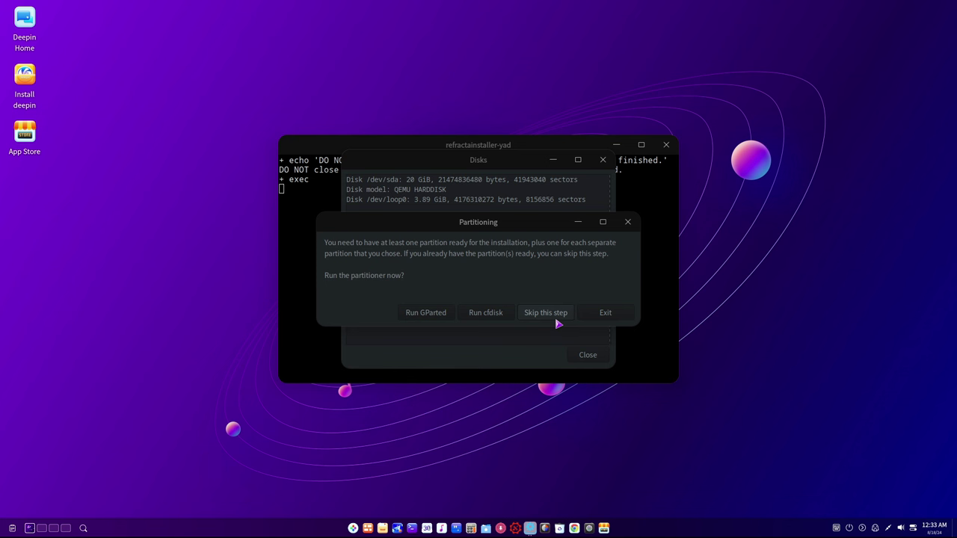
- Skip partitioning, work through the root partition prompts, and exit the failed installer
click(557, 322)
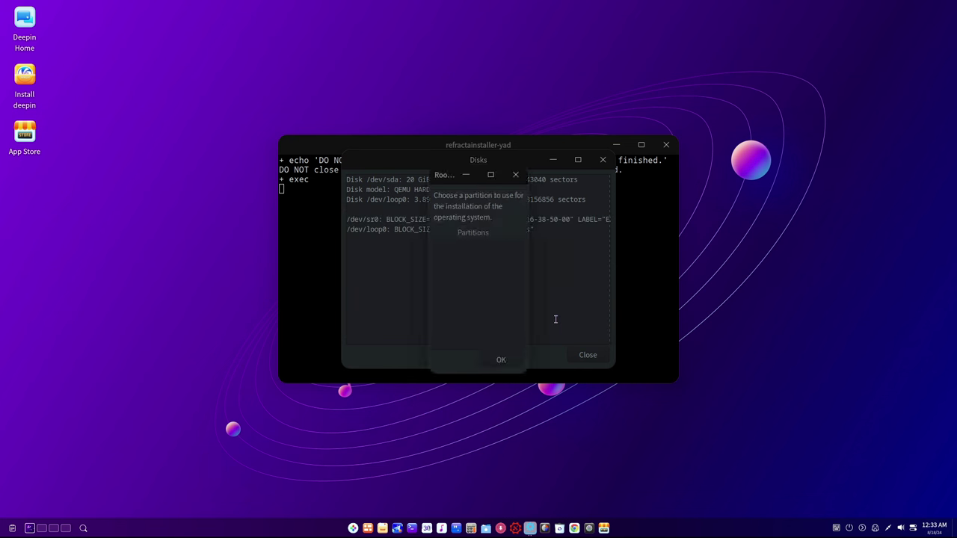
click(516, 360)
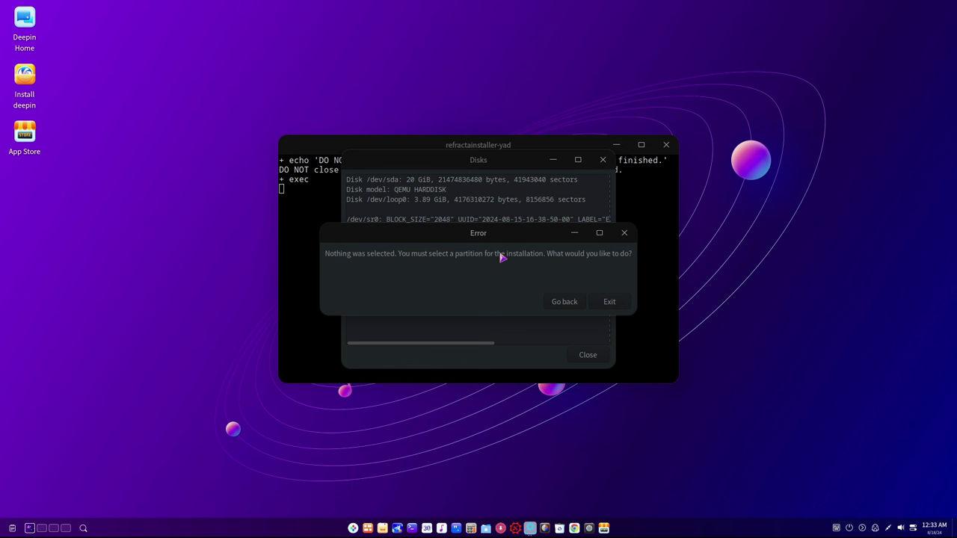
click(560, 301)
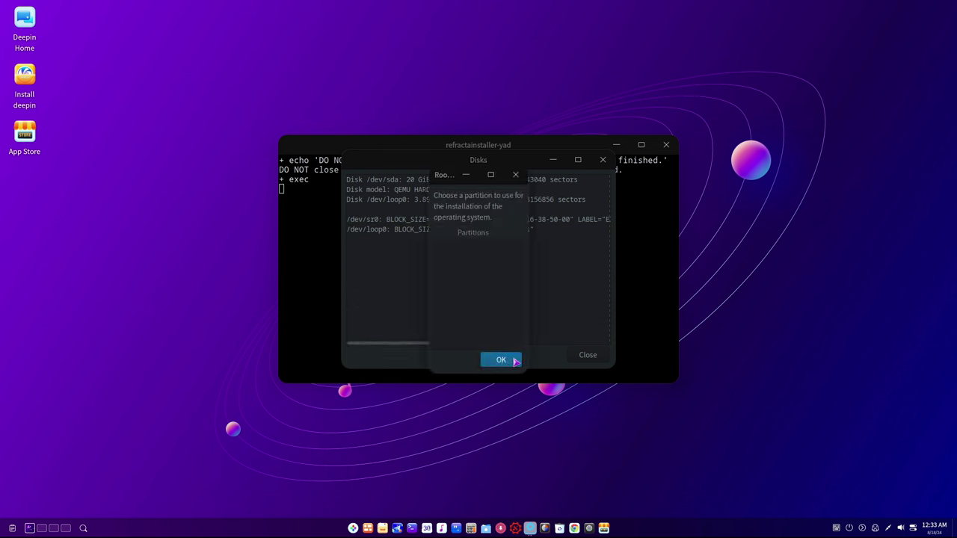
click(510, 358)
click(610, 302)
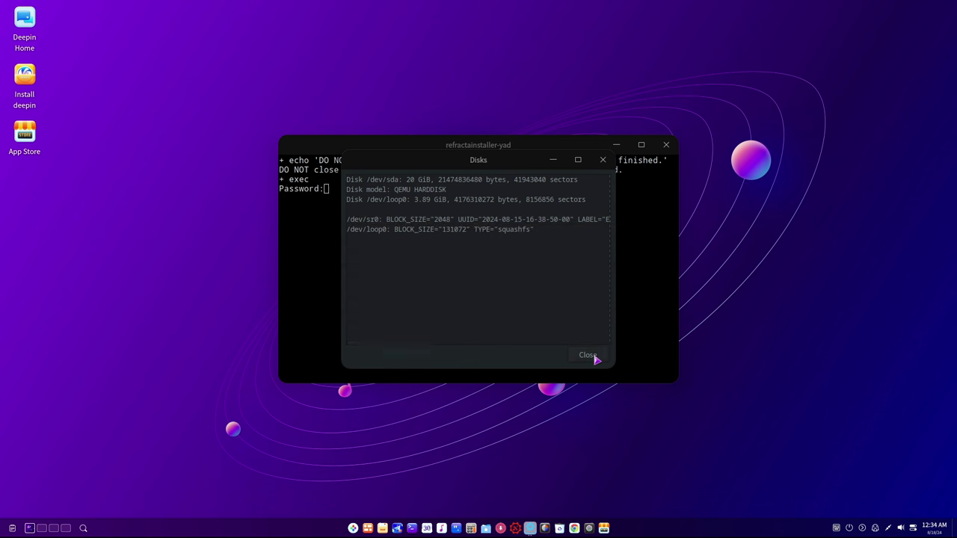
- Close Disks and the terminal, then relaunch Refracta Installer via an 'insta' search
click(596, 359)
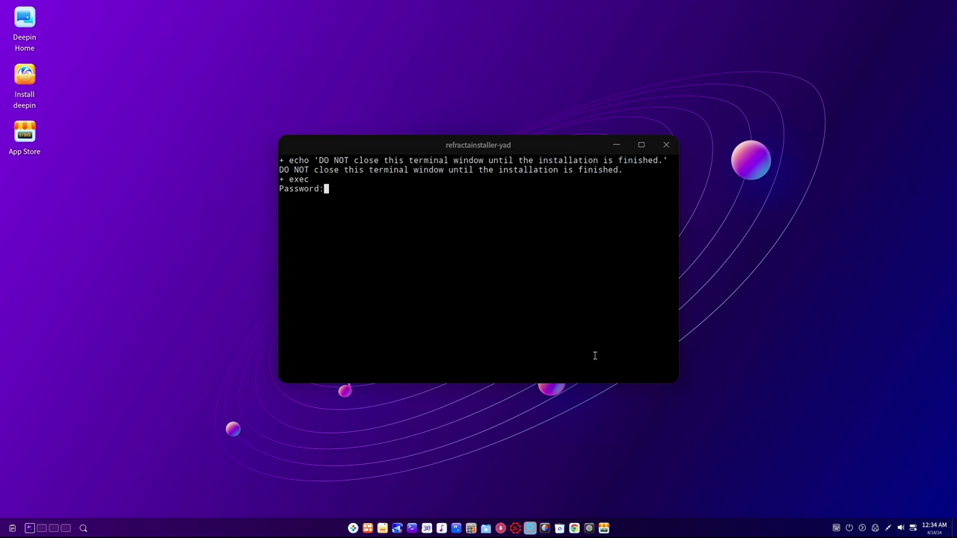
click(668, 150)
click(353, 528)
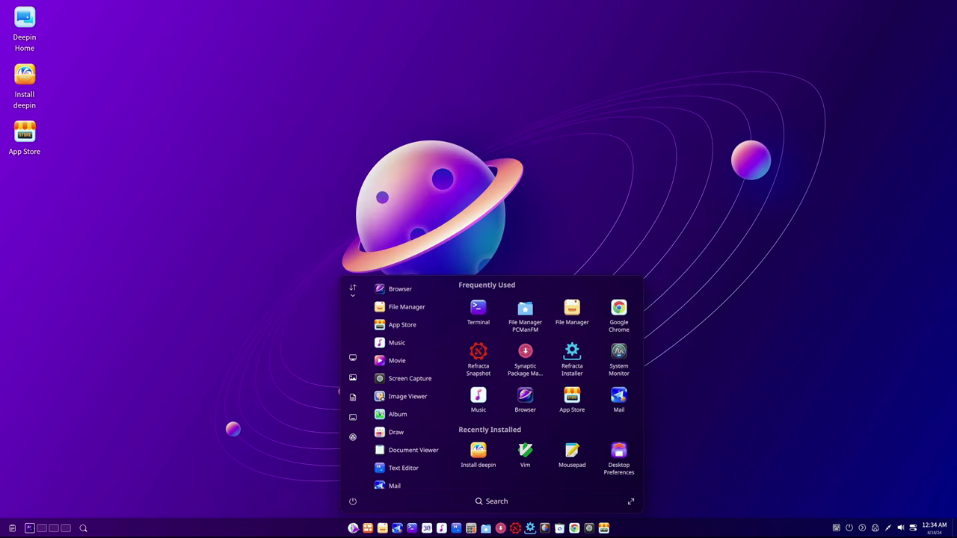
text(insta)
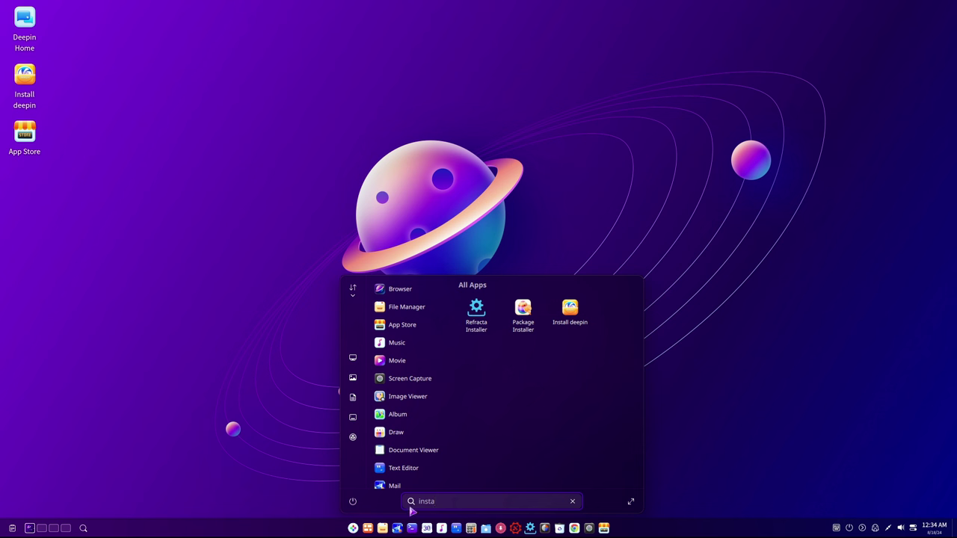
click(471, 316)
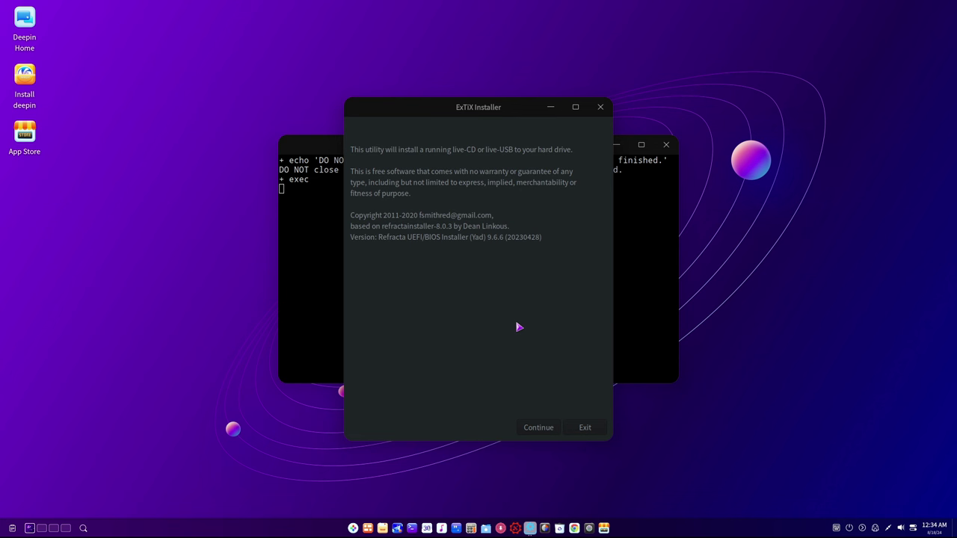
- Get past the Refracta introduction and help text to the Installation Options checklist
click(541, 427)
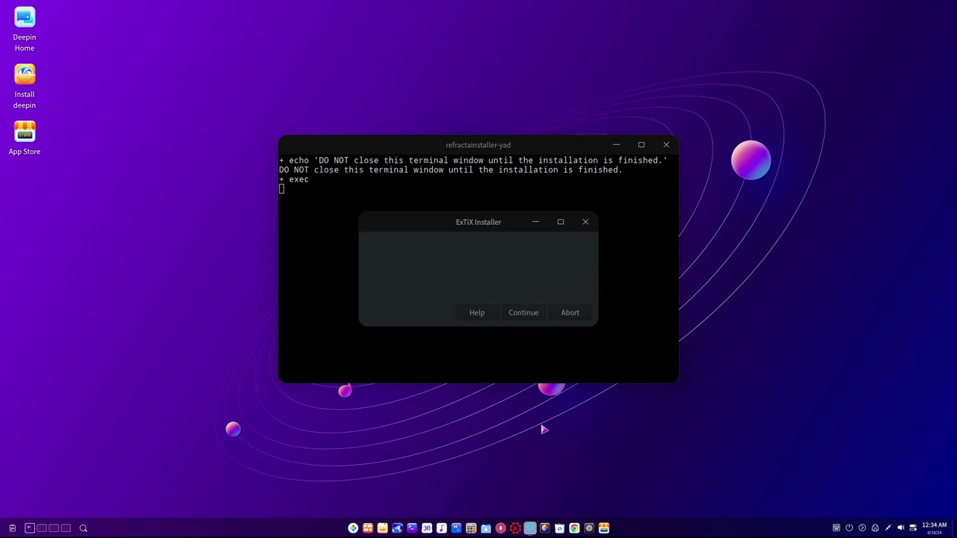
click(479, 314)
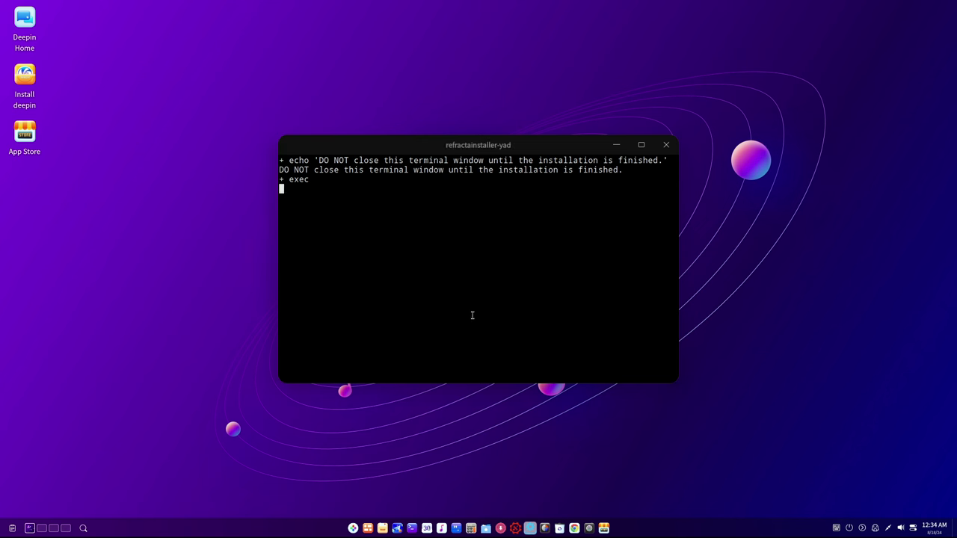
scroll(537, 262, down, 2)
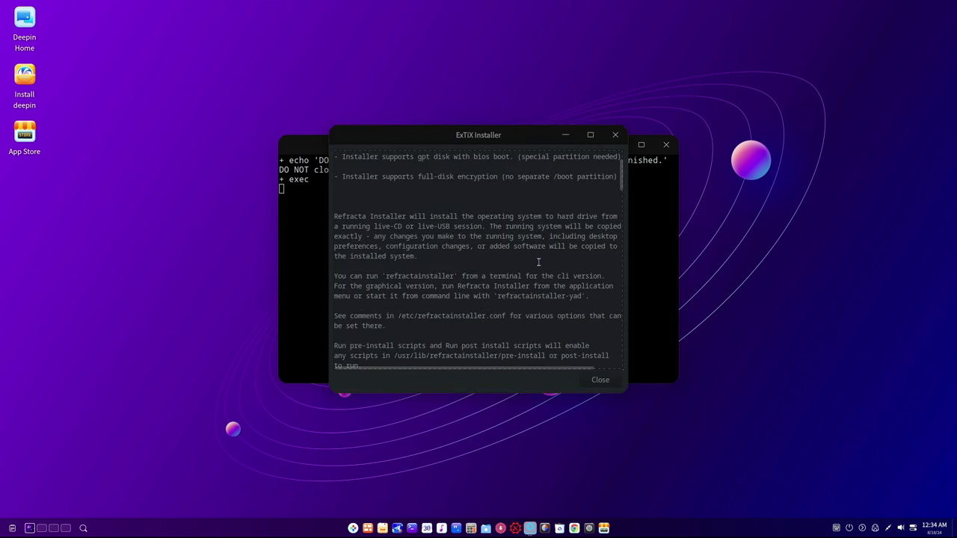
scroll(538, 262, down, 2)
key(Escape)
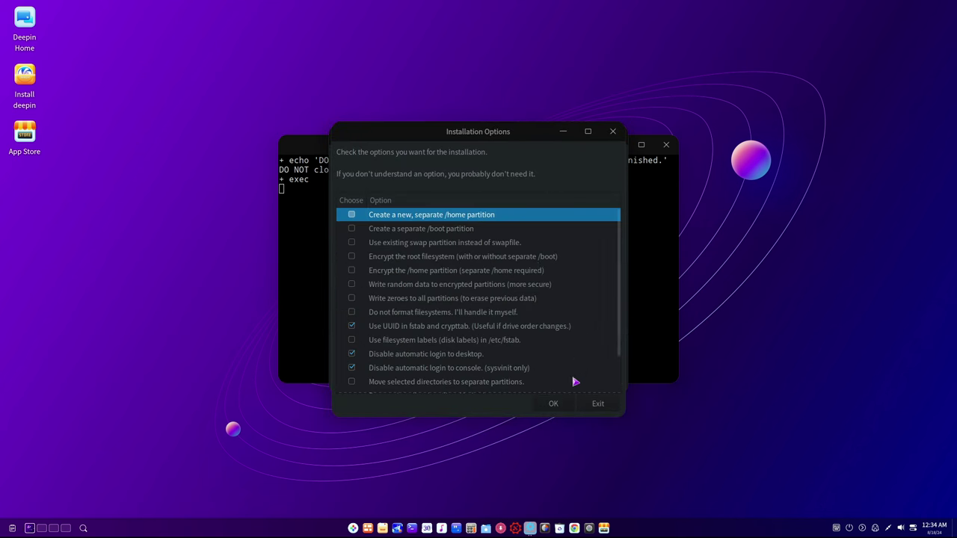
scroll(574, 382, down, 2)
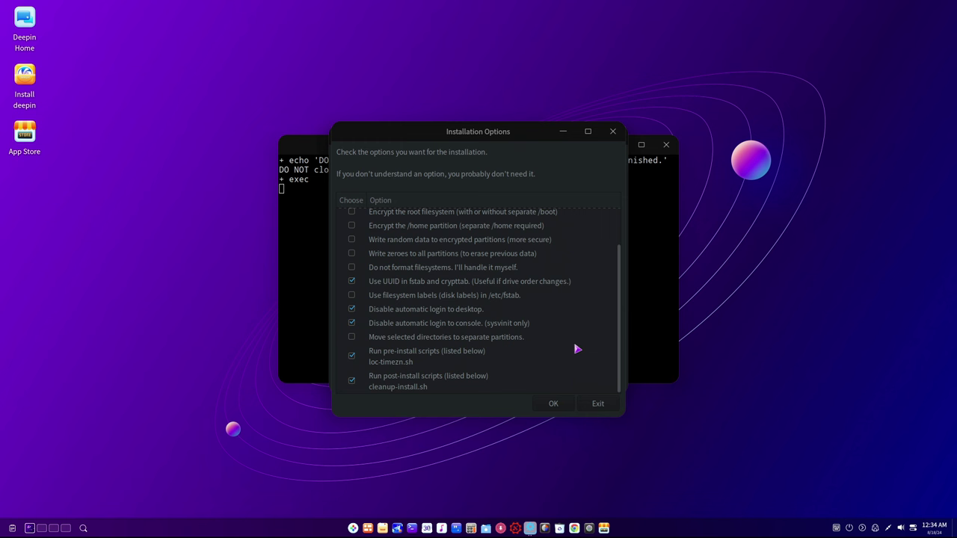
scroll(575, 348, up, 2)
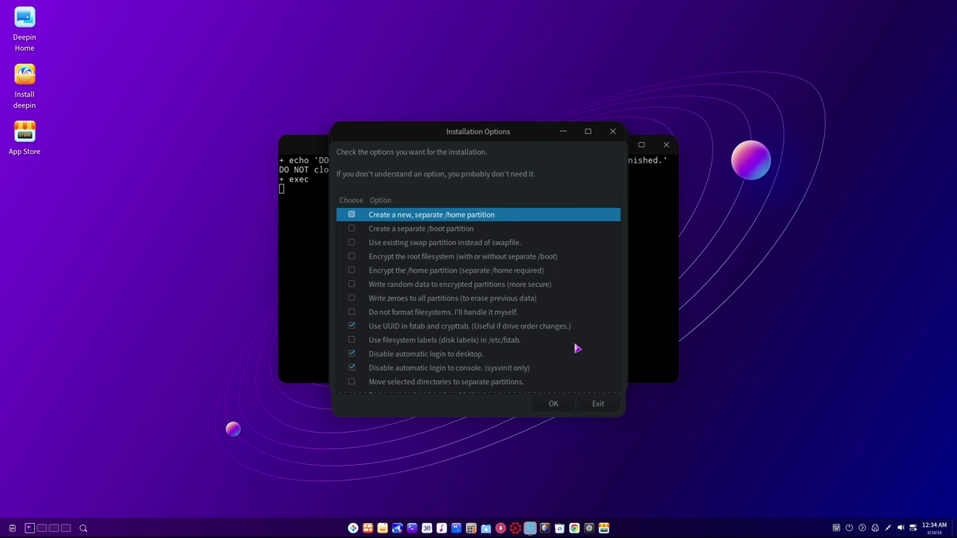
key(super)
- Find Install deepin by searching 'install' in the launcher and start it
text(deep)
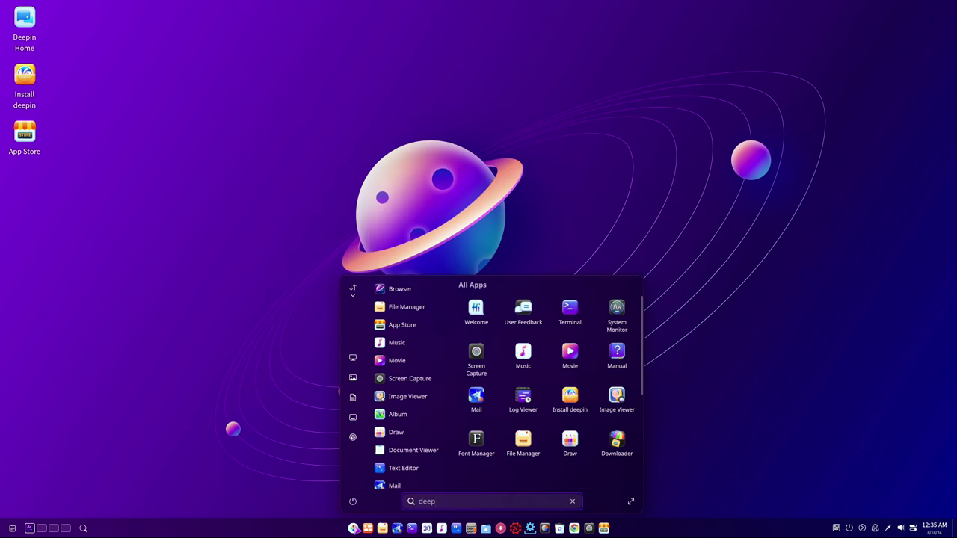
text(in inst)
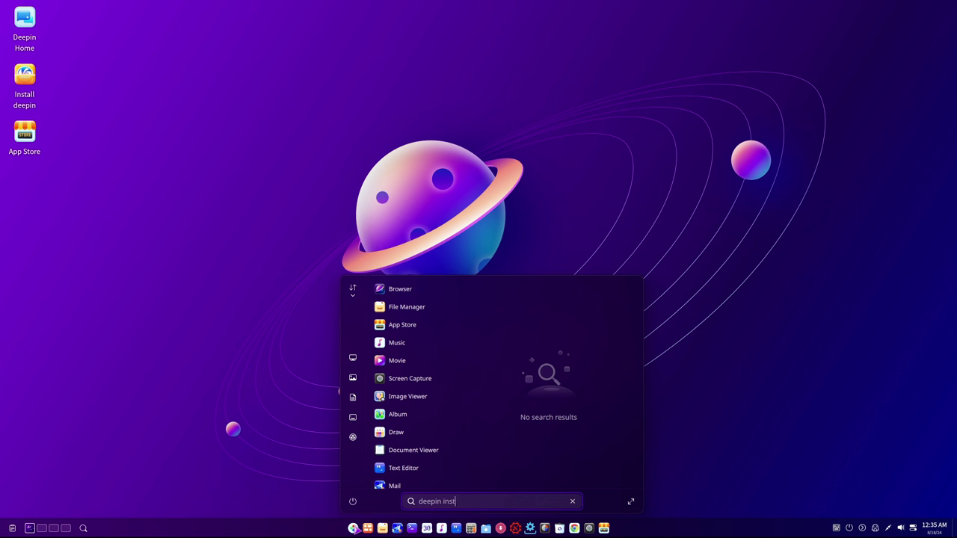
key(BackSpace)
key(BackSpace)
key(BackSpace)
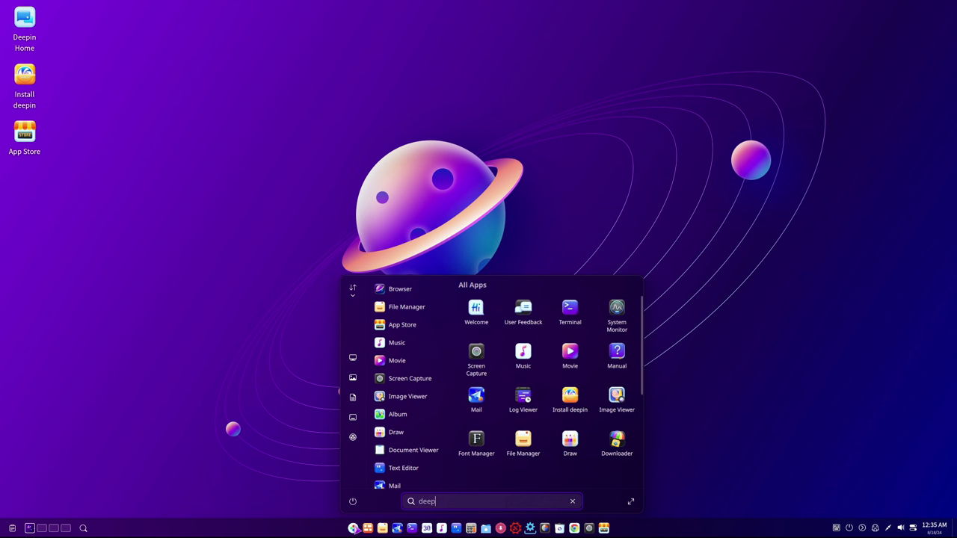
key(BackSpace)
key(BackSpace)
key(BackSpace)
key(BackSpace)
text(install)
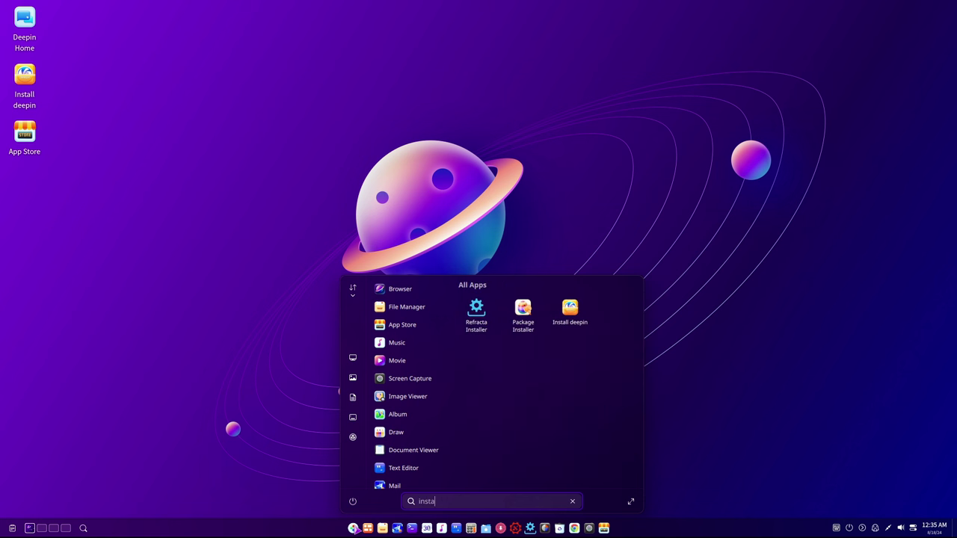
click(580, 319)
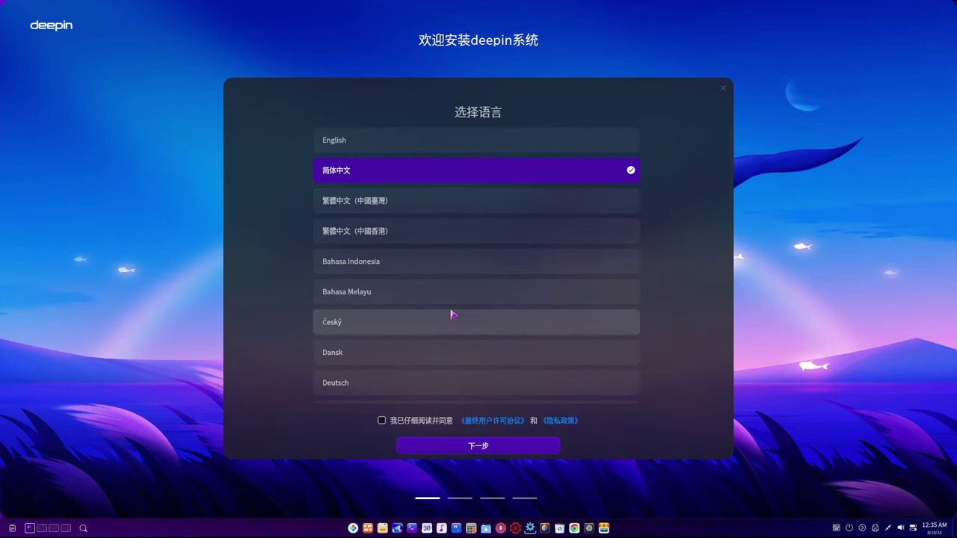
- Set the installer to English, accept the license, and choose Custom partitioning
click(437, 146)
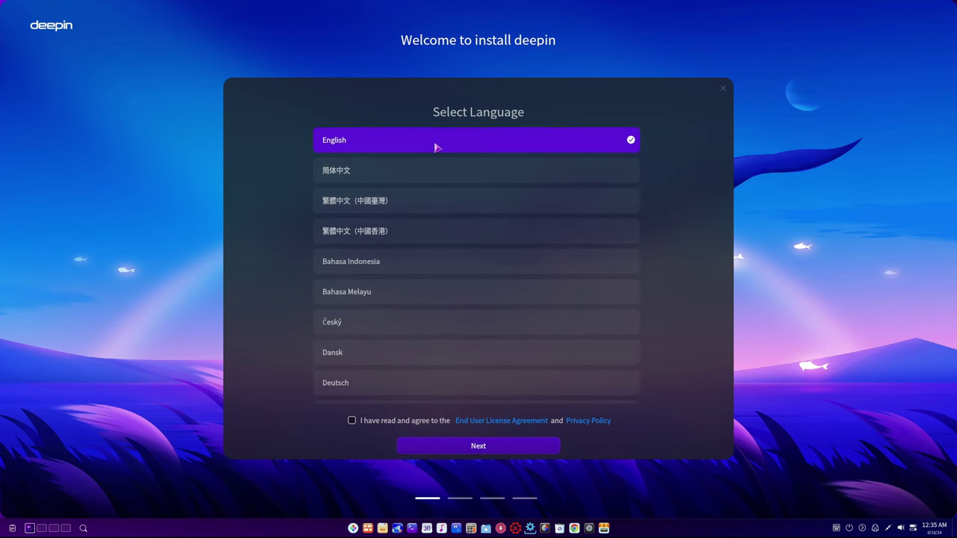
click(382, 422)
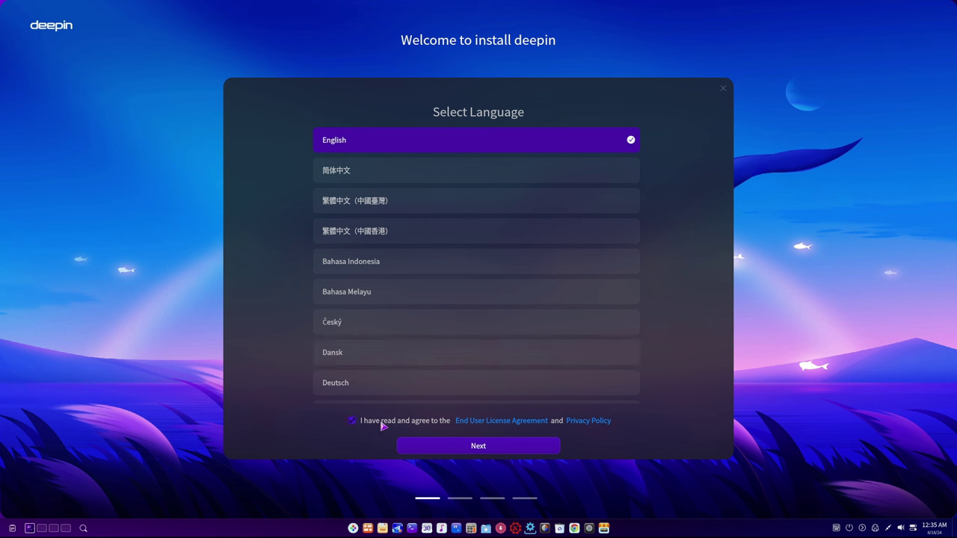
click(503, 449)
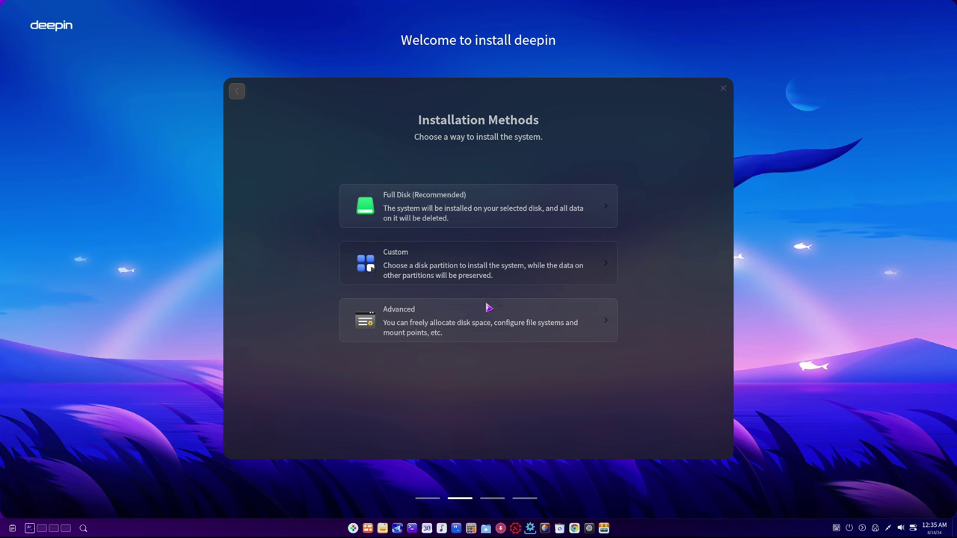
click(513, 275)
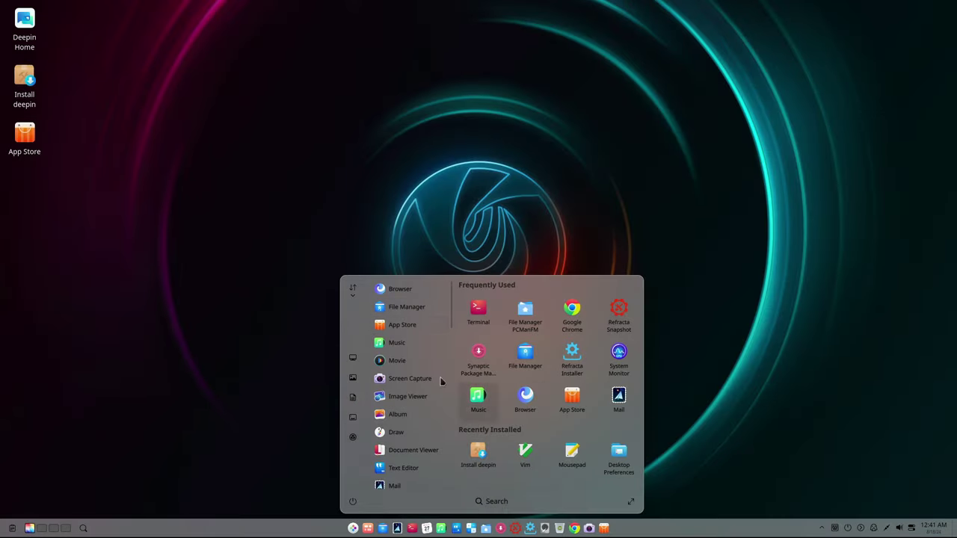
- Open the App Store and scroll the Hot Apps page down to Common tool
click(403, 331)
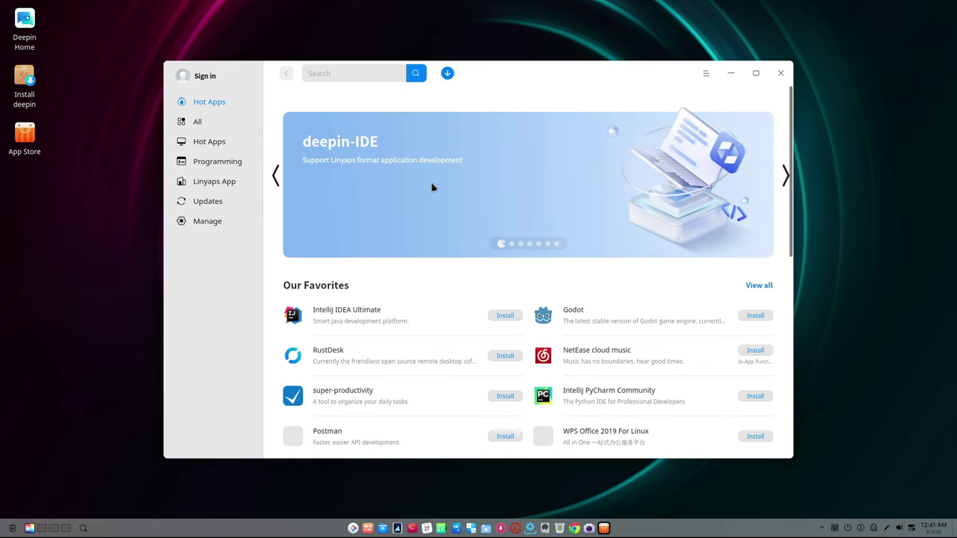
scroll(524, 289, down, 2)
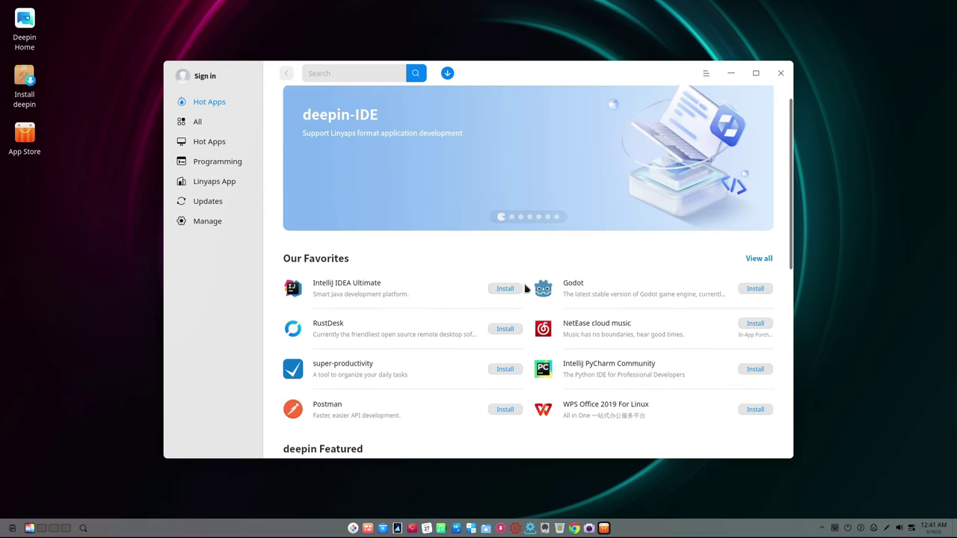
scroll(525, 289, down, 2)
scroll(525, 288, down, 1)
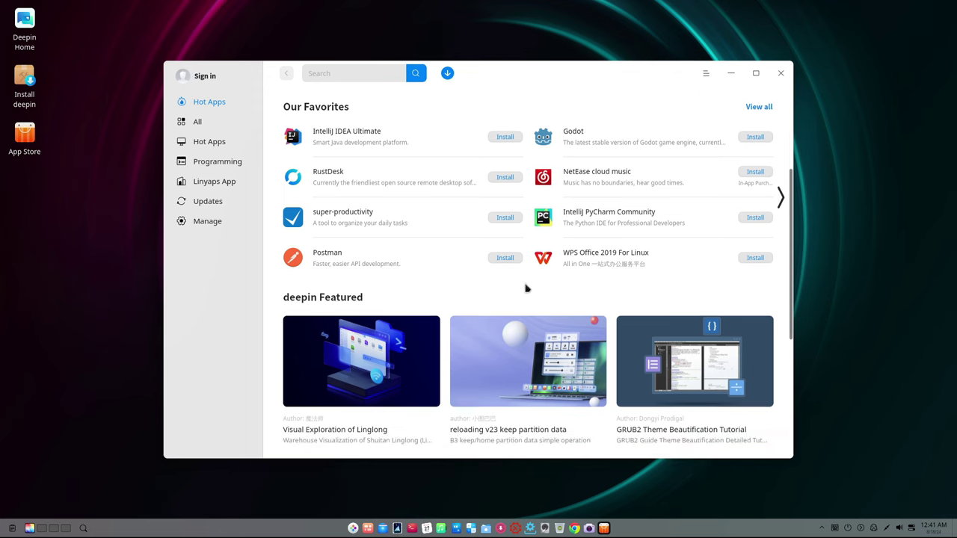
scroll(526, 287, down, 2)
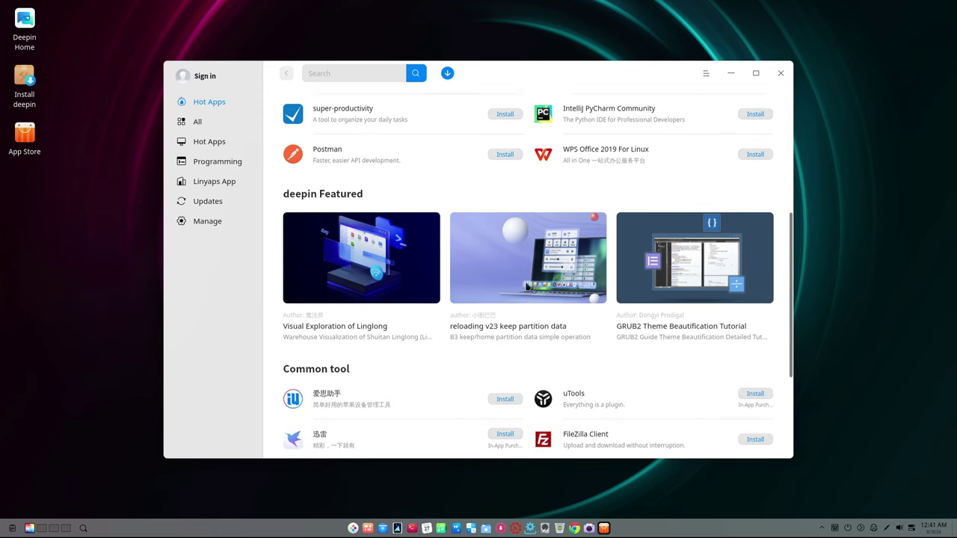
scroll(526, 286, down, 1)
scroll(526, 287, down, 2)
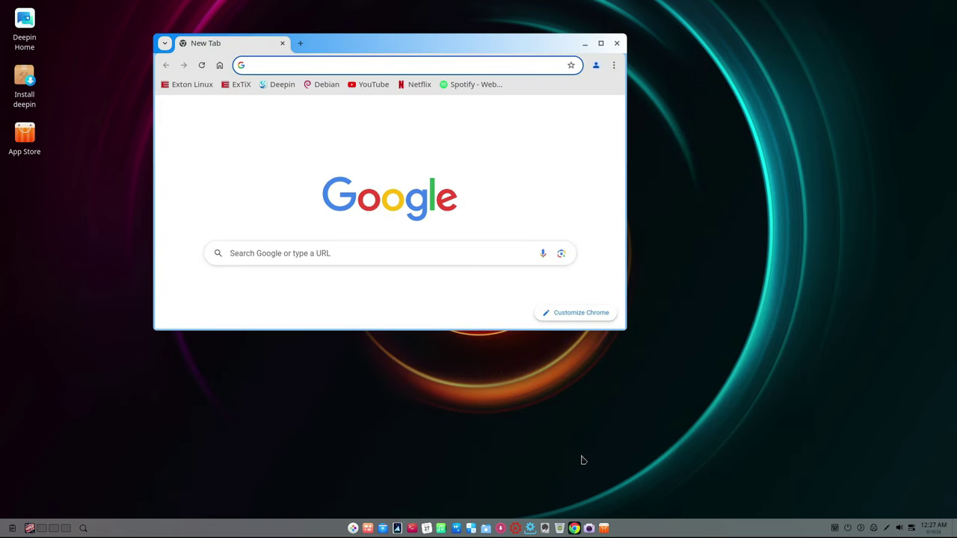
- Check Chrome's About page for version 127.0.6533.119, then return to the new tab
drag(625, 331, 751, 435)
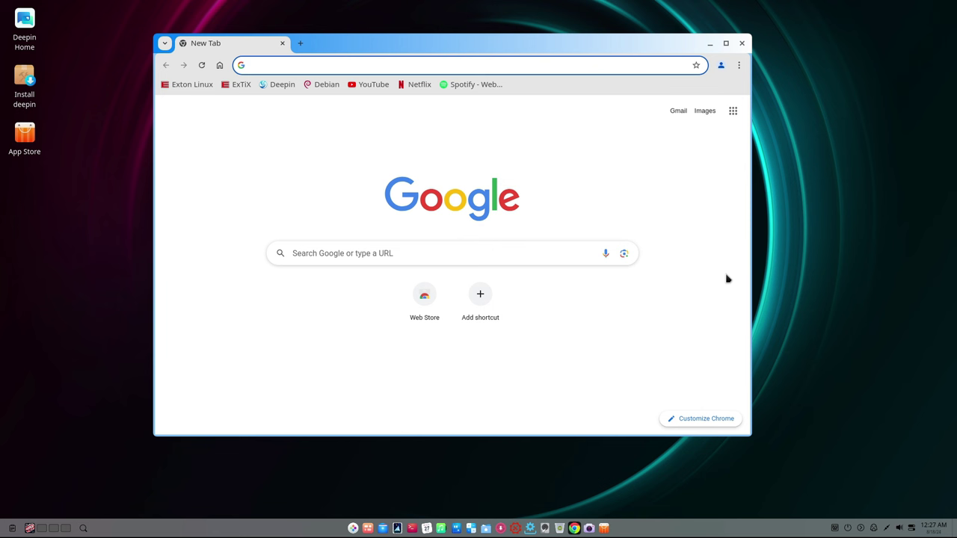
click(738, 65)
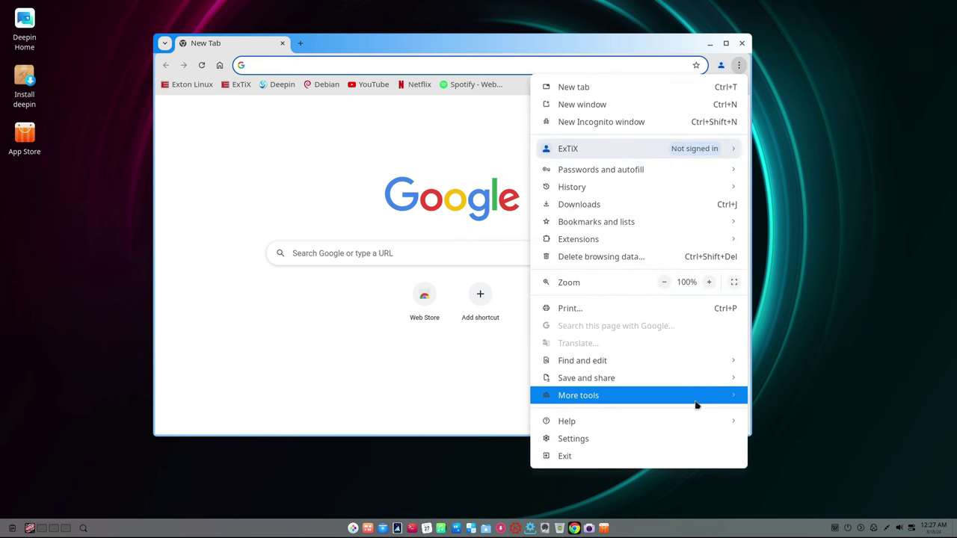
mouse_move(567, 421)
click(795, 423)
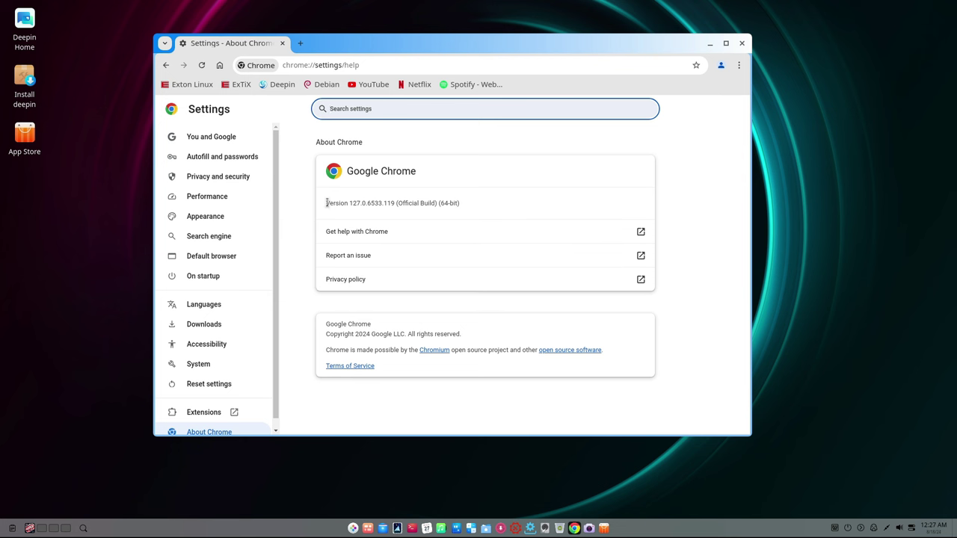
drag(327, 204, 513, 213)
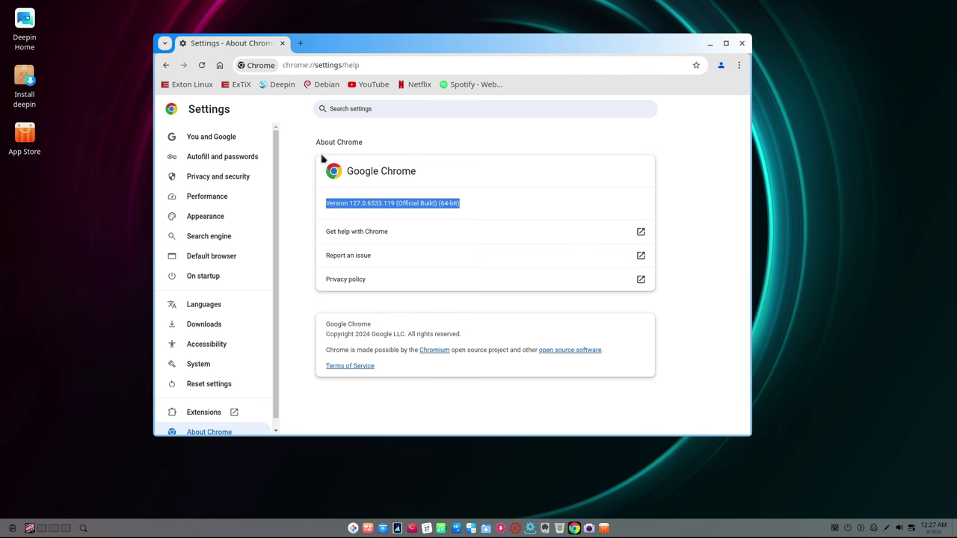
click(165, 65)
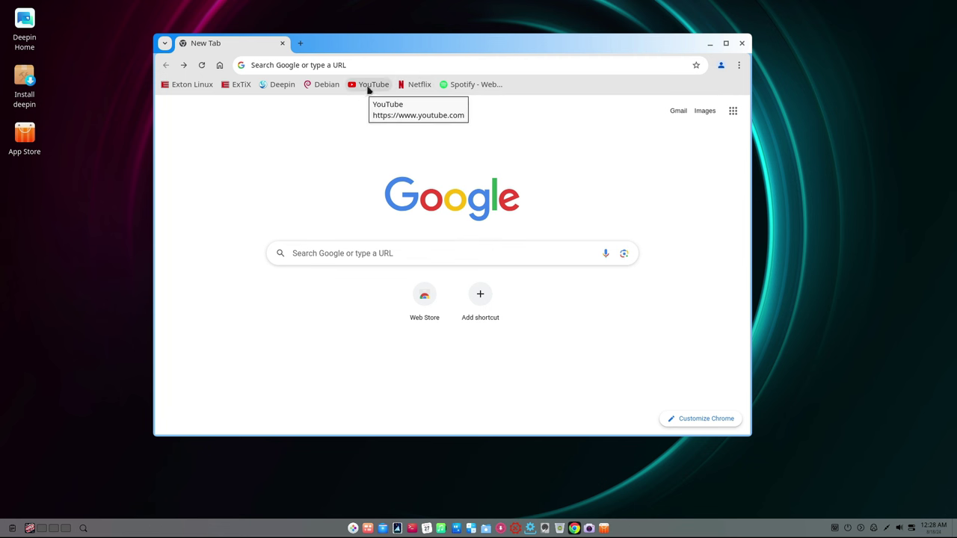
- Visit the Netflix Romania page from the bookmark, reject its cookies, and scroll through it
click(414, 85)
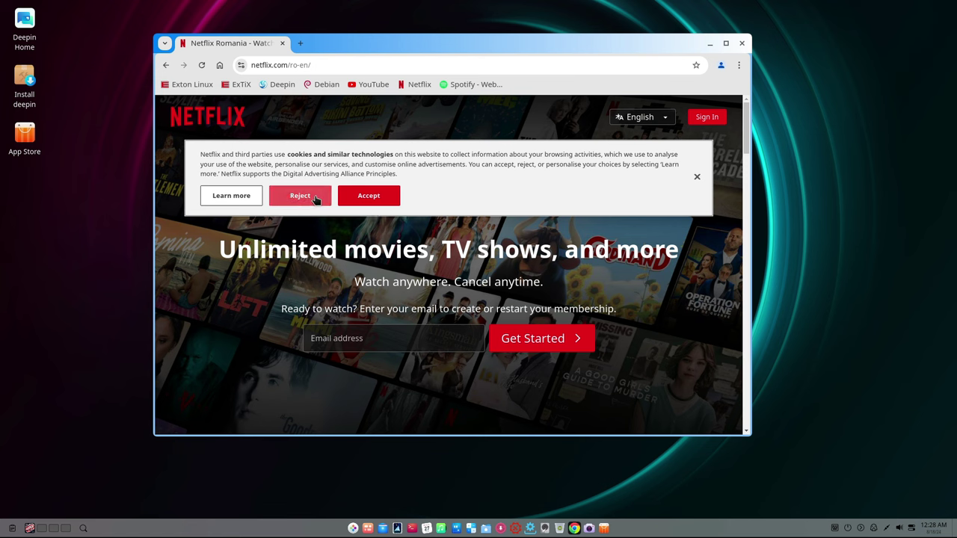
click(314, 196)
scroll(342, 263, down, 3)
scroll(343, 264, down, 3)
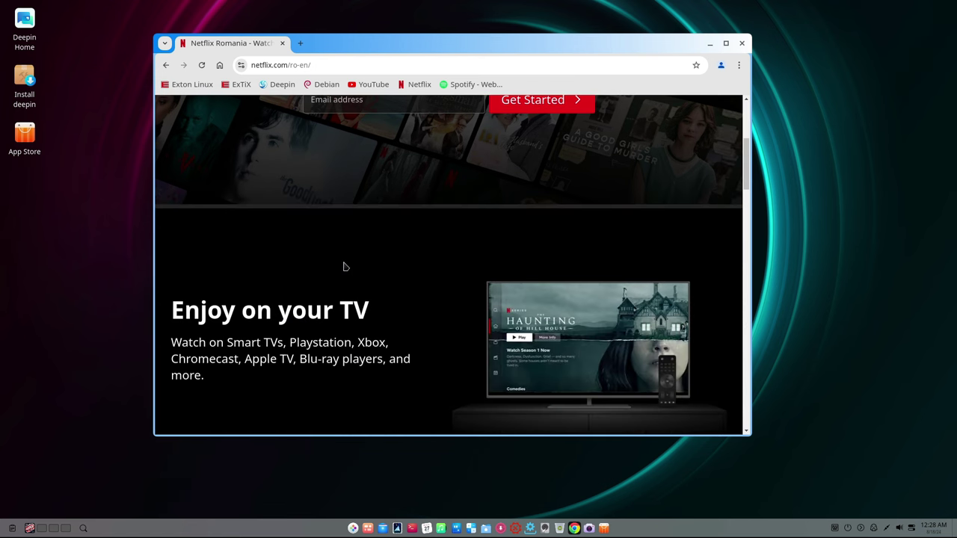
scroll(344, 267, down, 4)
scroll(344, 267, down, 3)
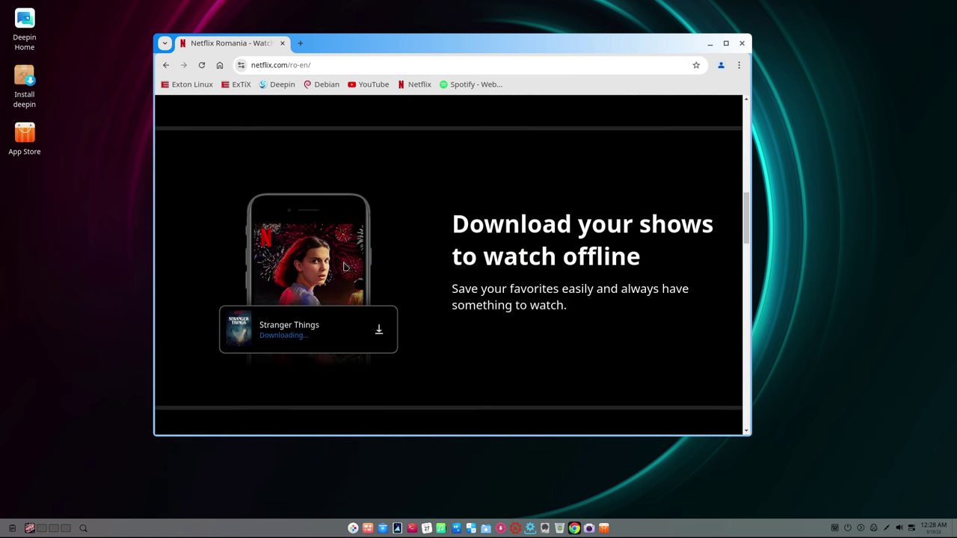
scroll(344, 266, down, 3)
scroll(345, 267, down, 3)
scroll(344, 267, down, 4)
scroll(344, 267, down, 1)
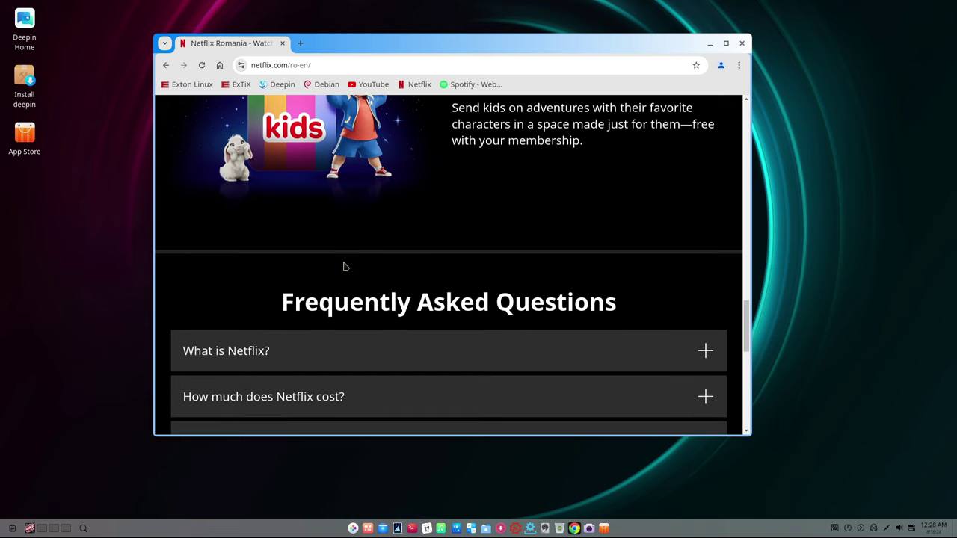
scroll(345, 266, down, 2)
scroll(343, 265, down, 2)
scroll(344, 266, down, 2)
scroll(345, 263, up, 5)
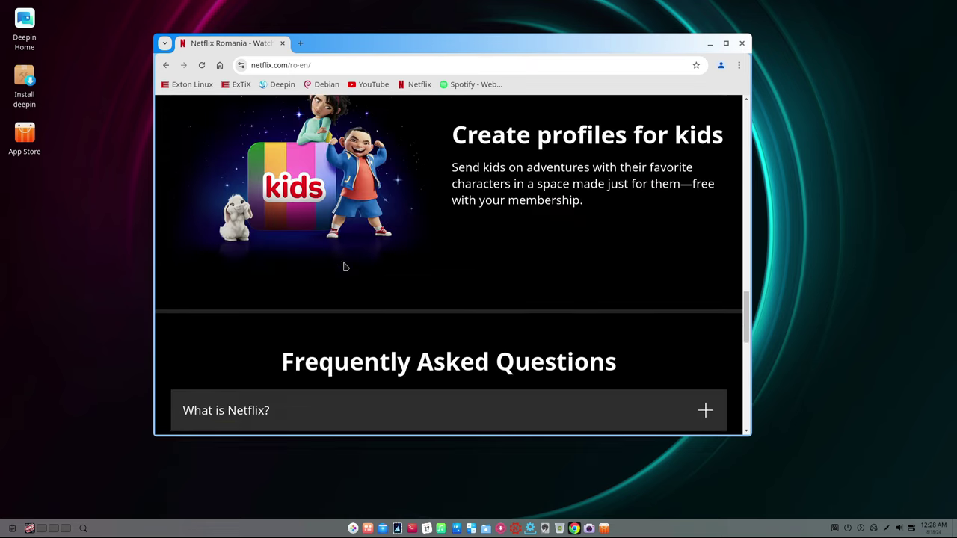
scroll(345, 262, up, 5)
scroll(347, 257, up, 5)
scroll(346, 258, up, 2)
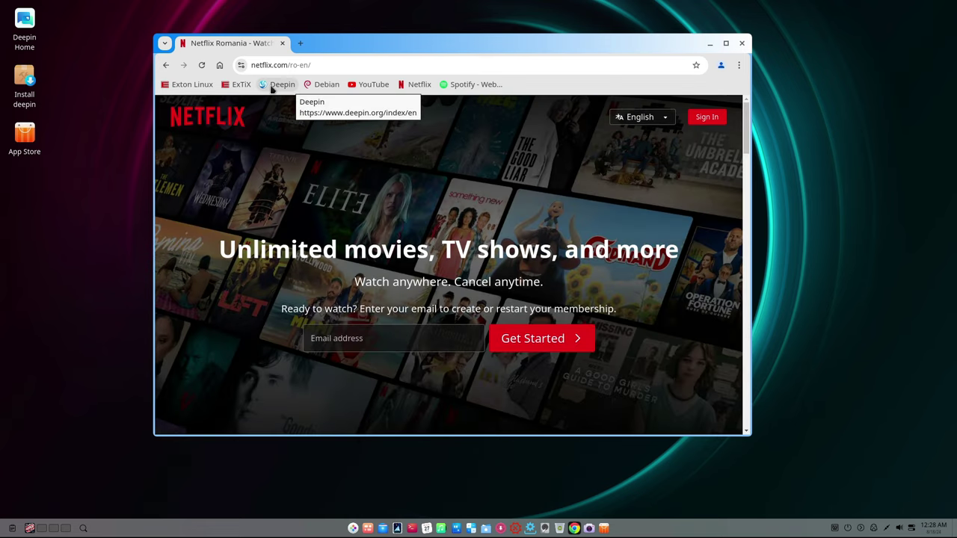
- Go to the deepin homepage and scroll to its 'Productivity Makes Life Better' section
click(281, 83)
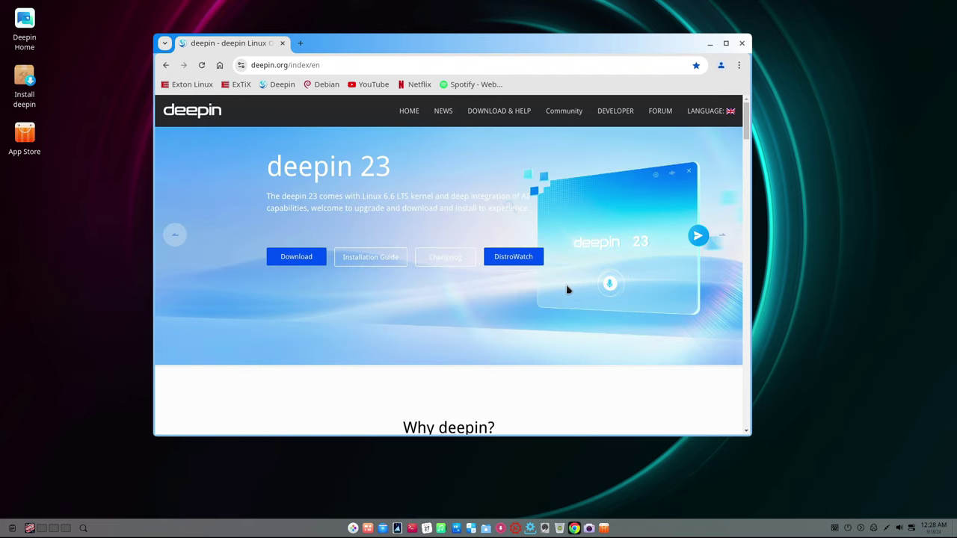
scroll(567, 286, down, 5)
scroll(567, 285, down, 3)
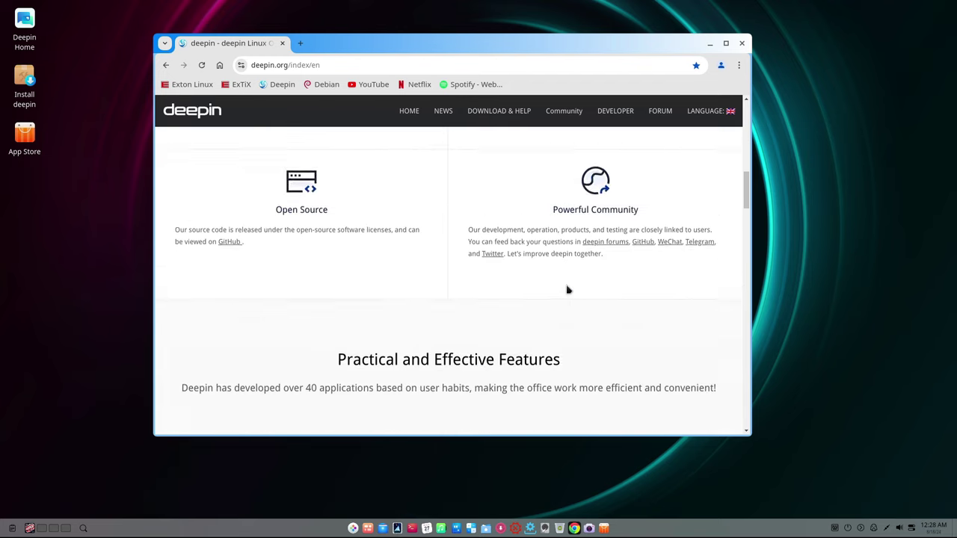
scroll(567, 290, down, 2)
scroll(567, 289, down, 2)
scroll(566, 289, down, 2)
scroll(567, 289, down, 2)
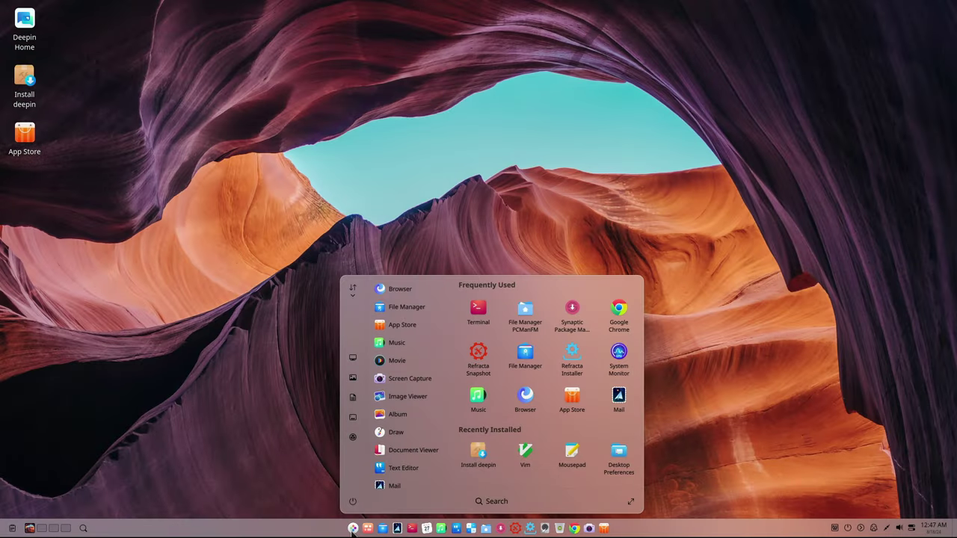
- Launch Synaptic Package Manager via the launcher search 'syna', authorizing with the password
text(syna)
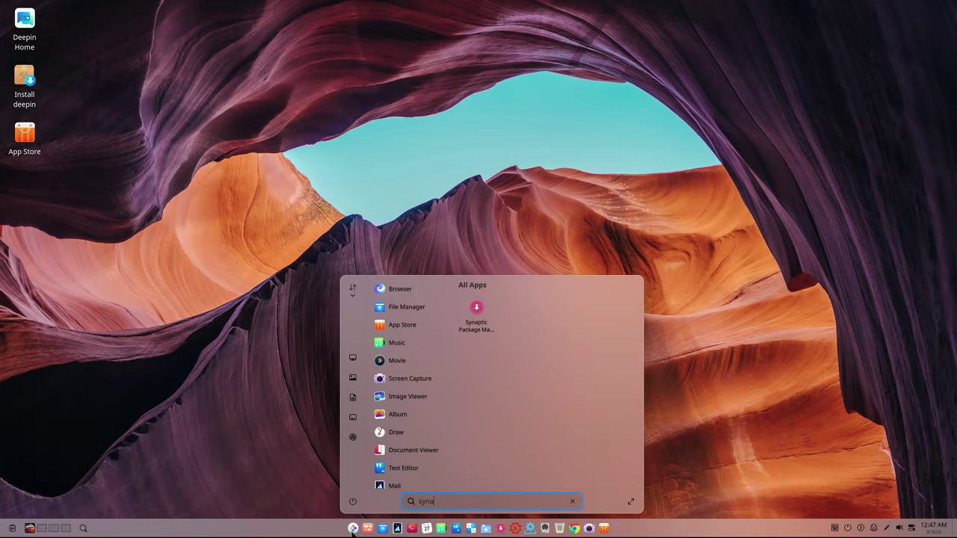
click(472, 329)
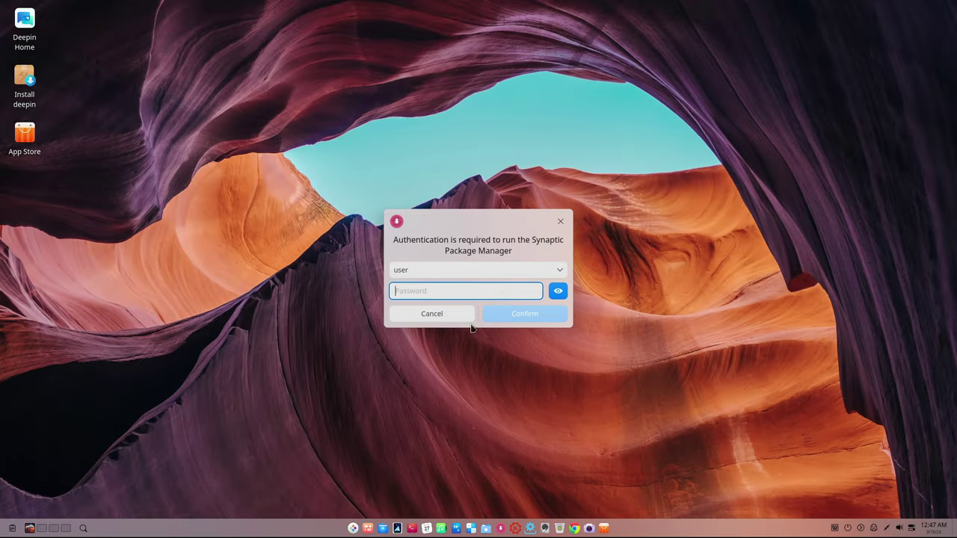
text(••)
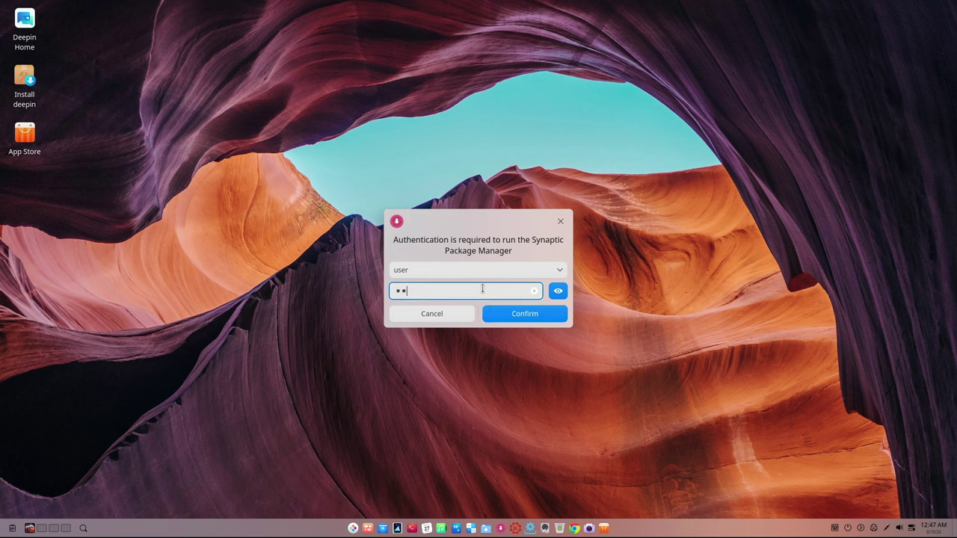
key(Return)
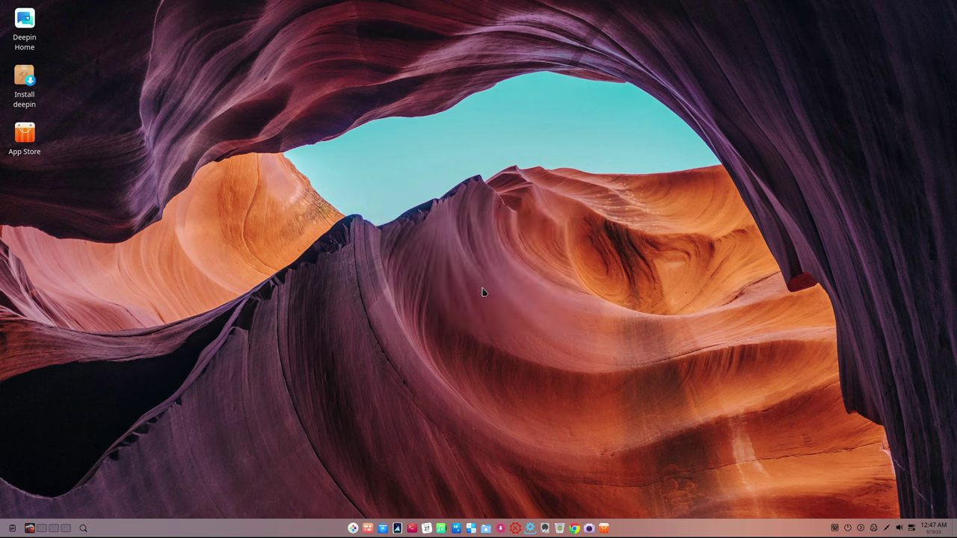
- Reposition and enlarge the Synaptic window, then show its About box with version 0.91.3
mouse_move(238, 65)
mouse_down()
mouse_move(384, 83)
mouse_move(433, 109)
mouse_up()
drag(603, 349, 832, 451)
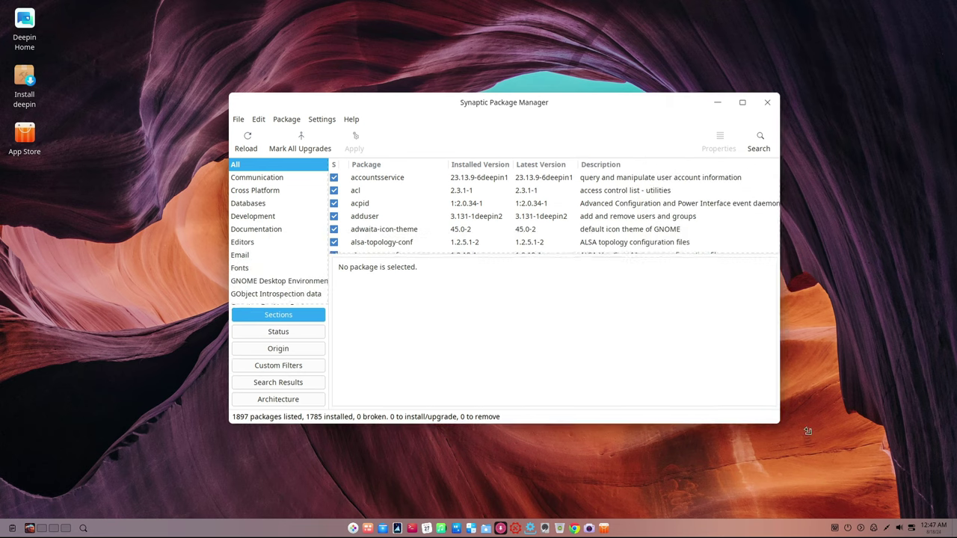
click(359, 125)
click(364, 178)
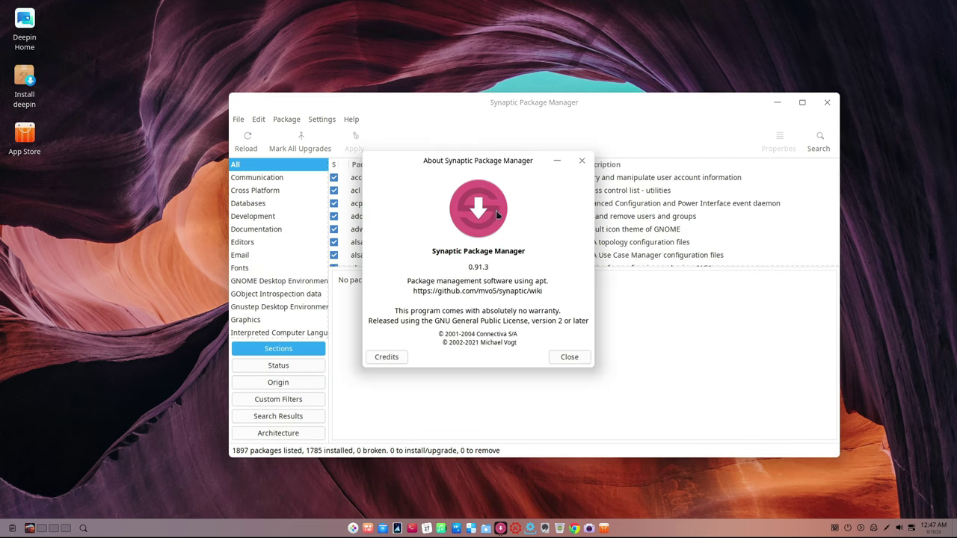
drag(507, 158, 568, 202)
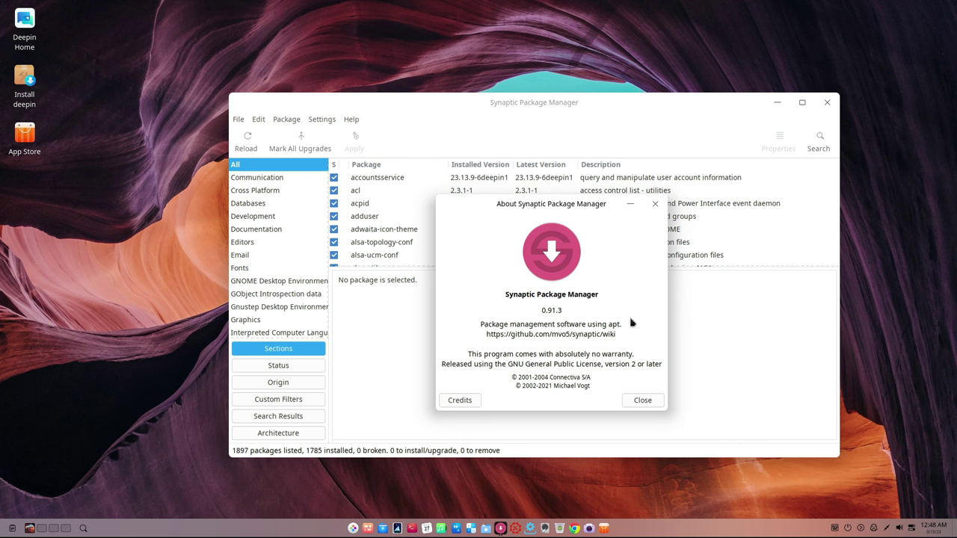
- Close the About box, glance at the Package menu, and cancel out of the Repositories list
click(639, 403)
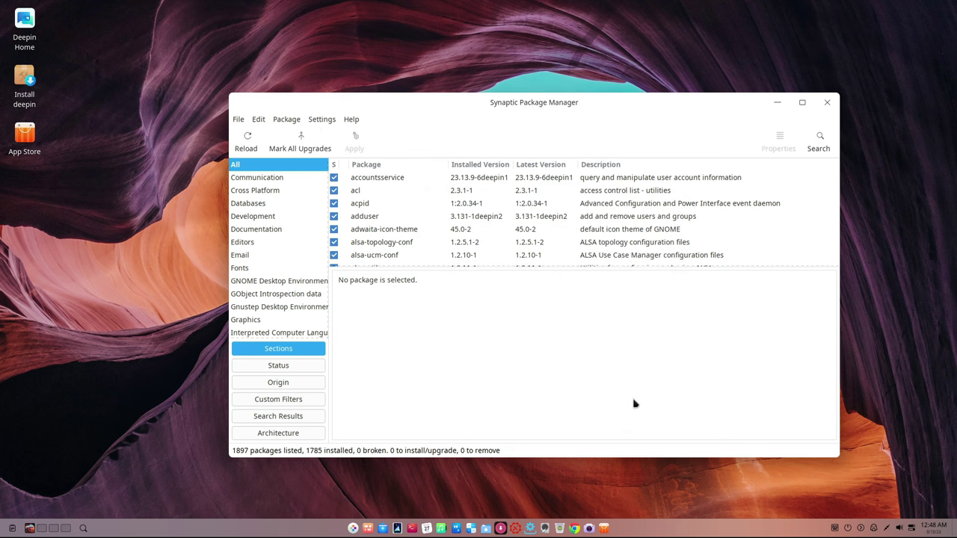
click(284, 121)
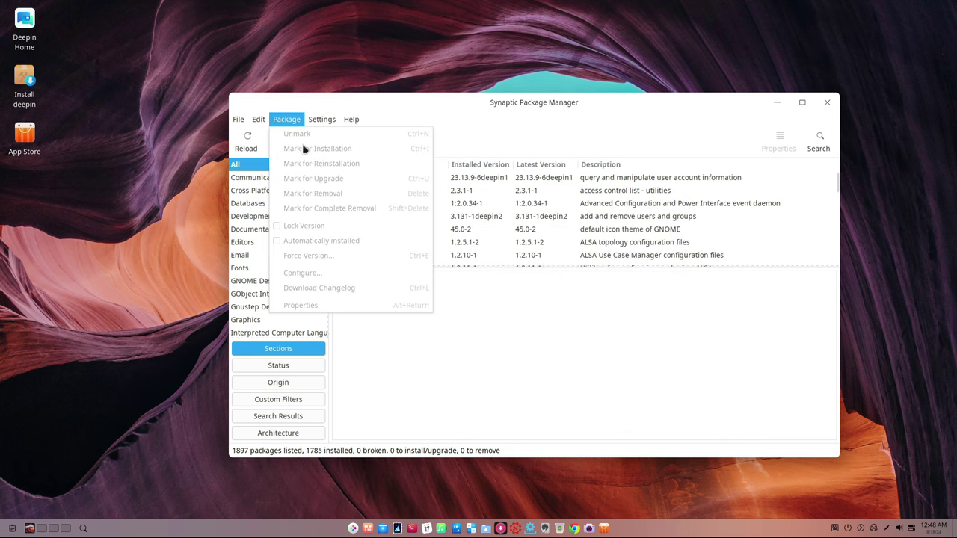
click(497, 314)
click(326, 124)
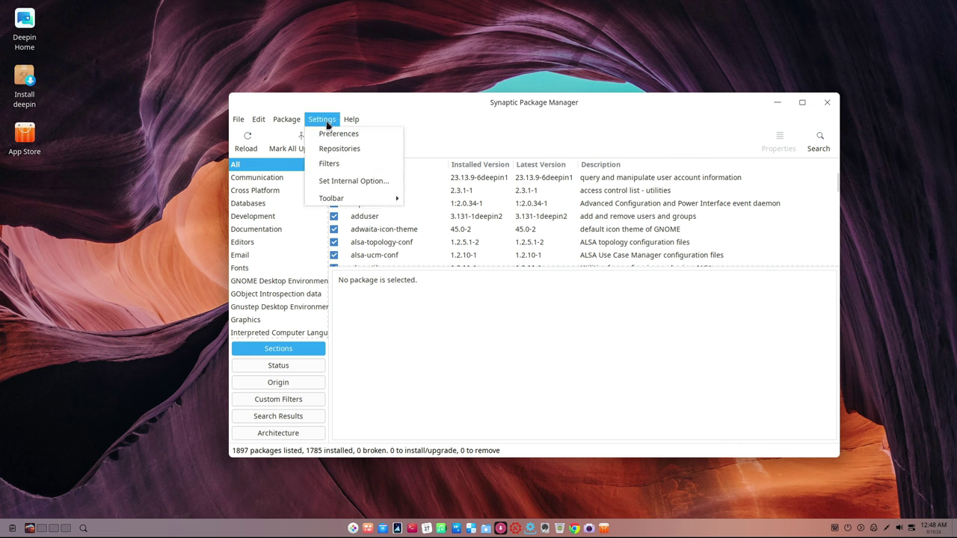
click(339, 149)
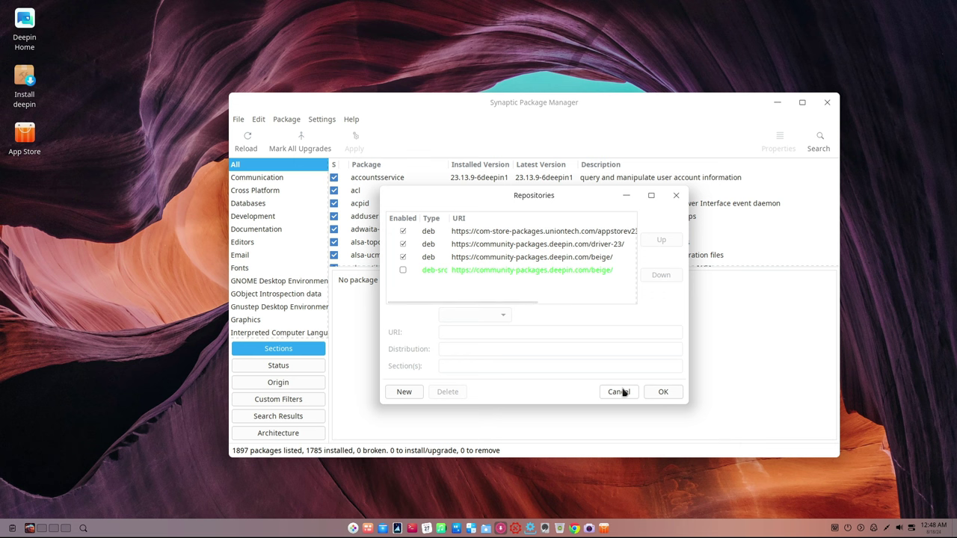
click(622, 393)
- Review the Preferences tabs (Columns and Fonts, Colors, Files, Distribution upgrade) and close unchanged
click(326, 124)
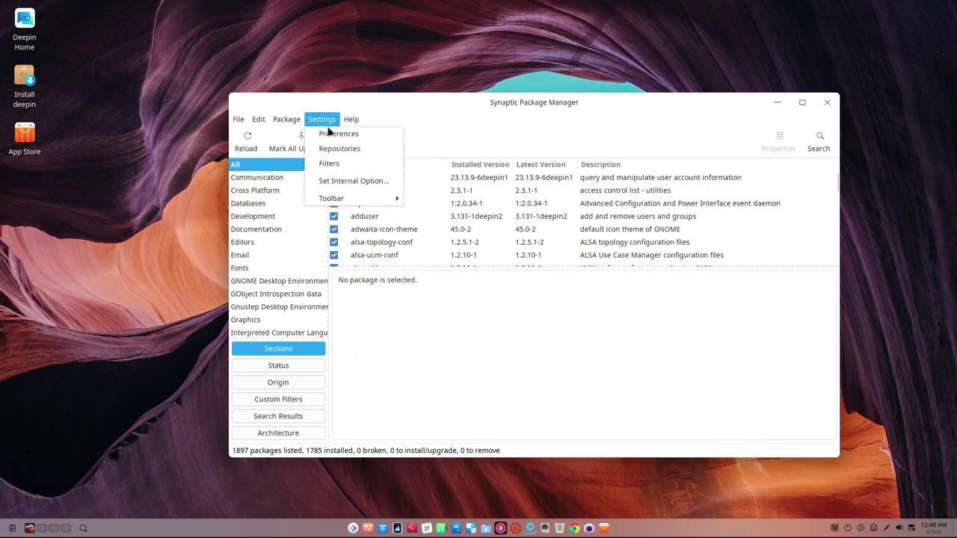
click(338, 139)
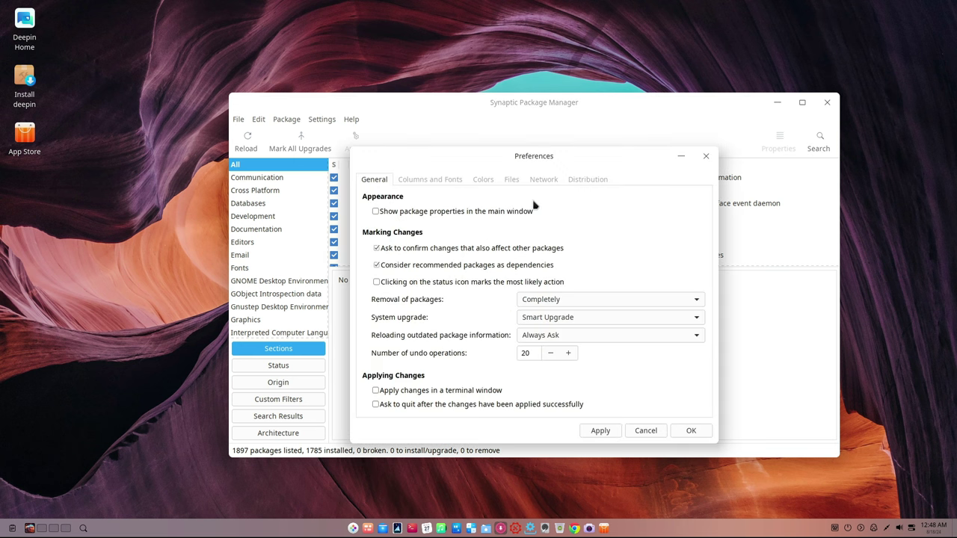
click(430, 182)
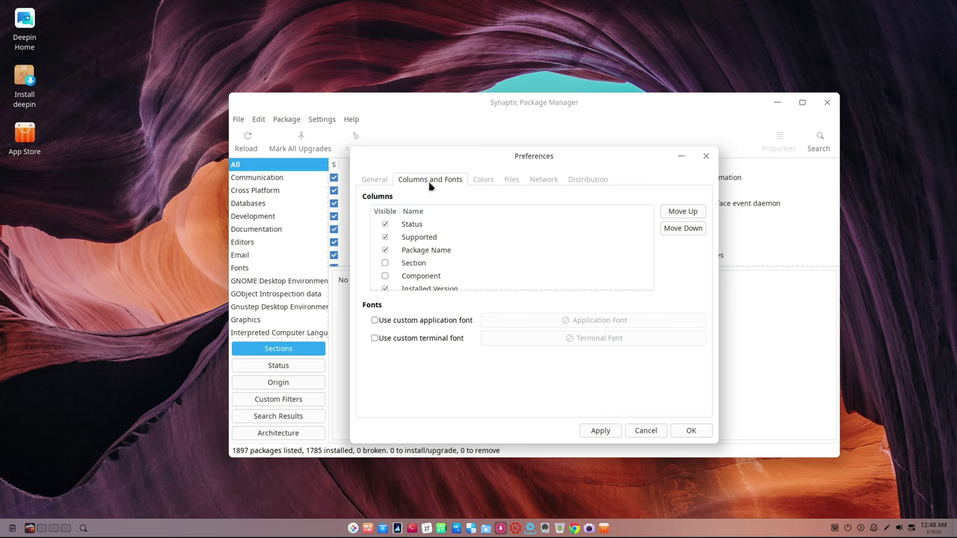
click(483, 183)
click(514, 183)
click(583, 181)
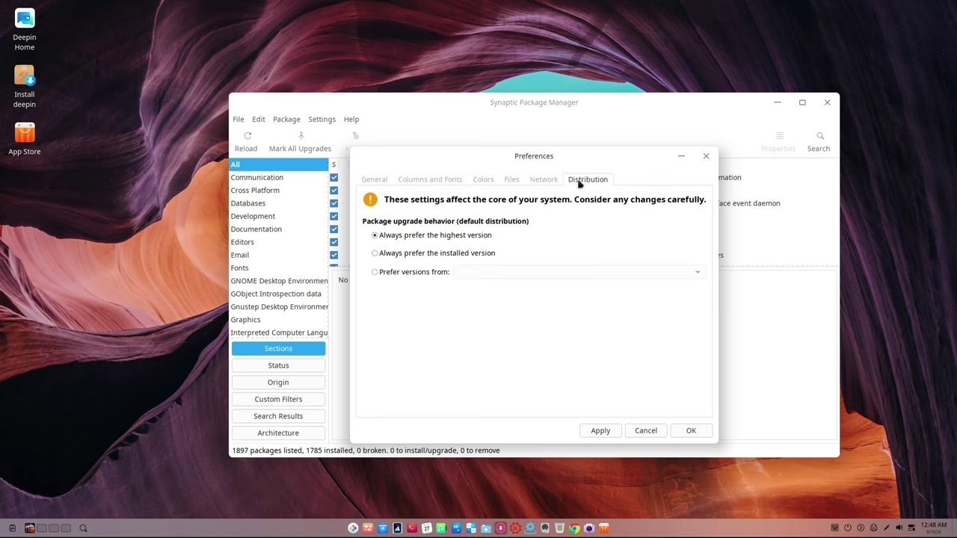
click(381, 182)
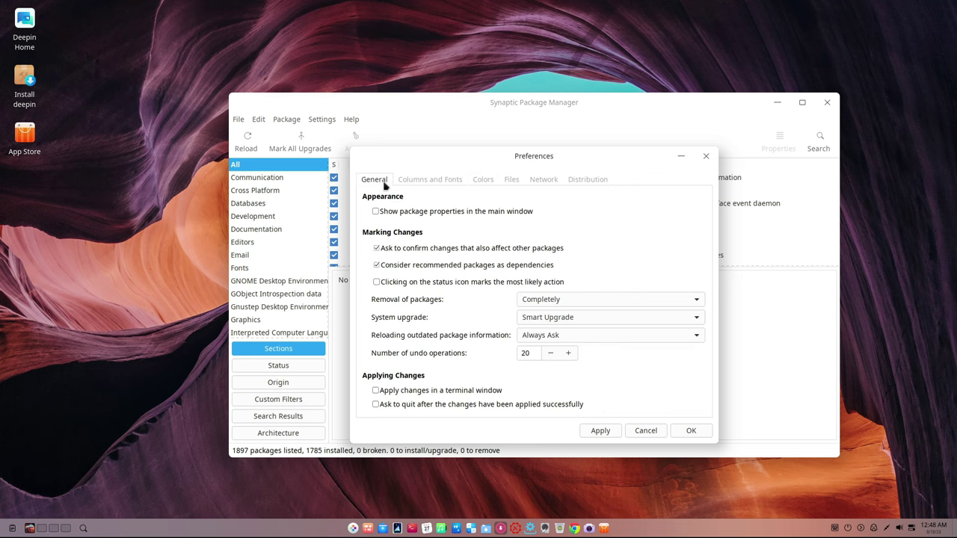
click(704, 156)
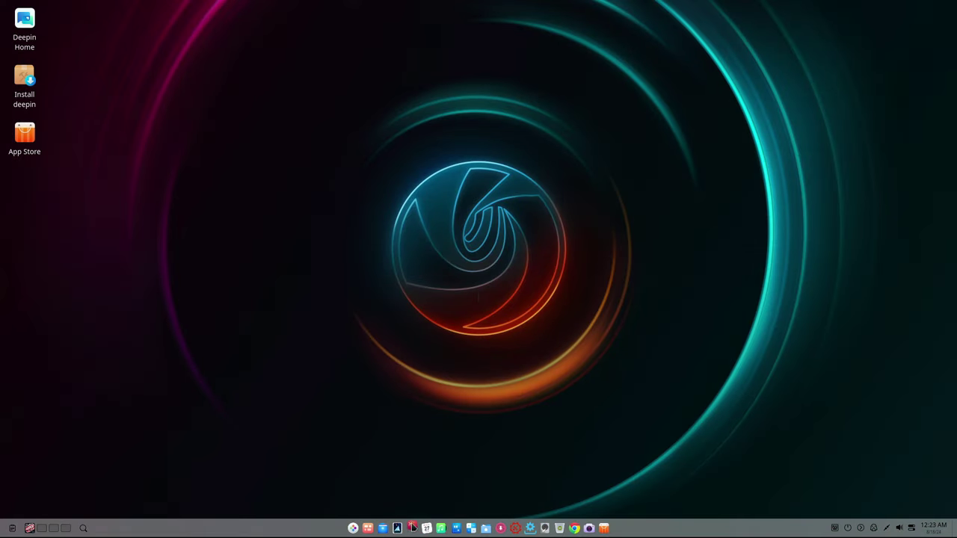
- Open a terminal and run 'uname -a' and 'uname -r', showing kernel 6.10.3-amd64-exton
key(ctrl+alt+t)
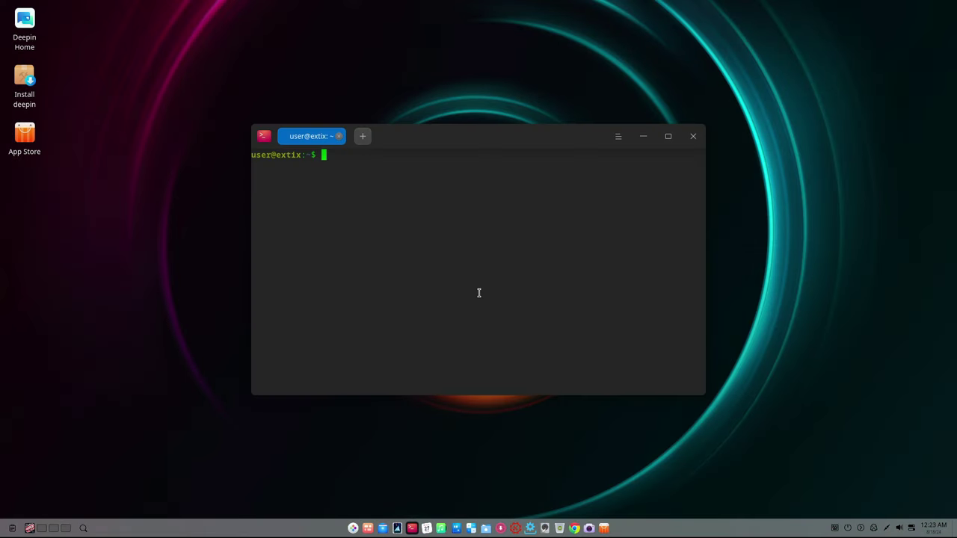
text(una)
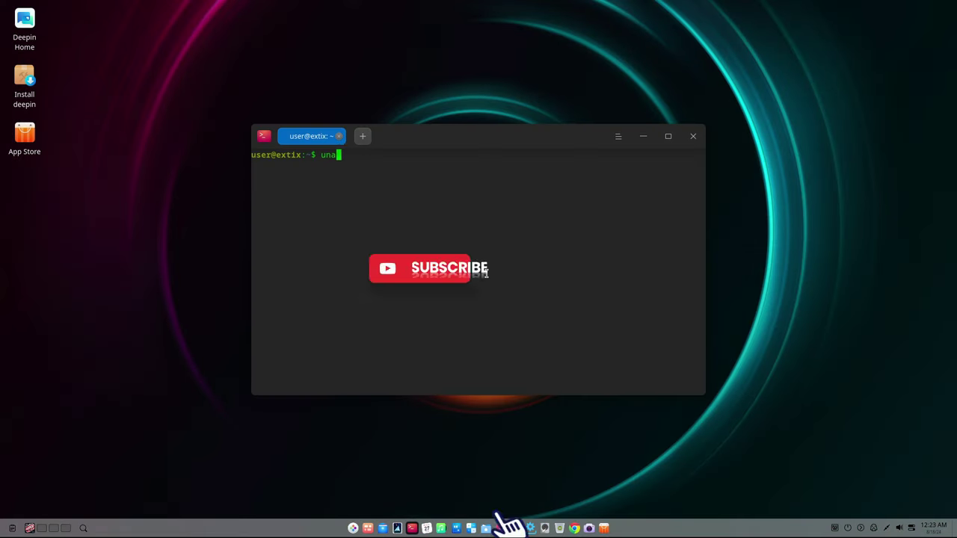
text(me -a)
key(Return)
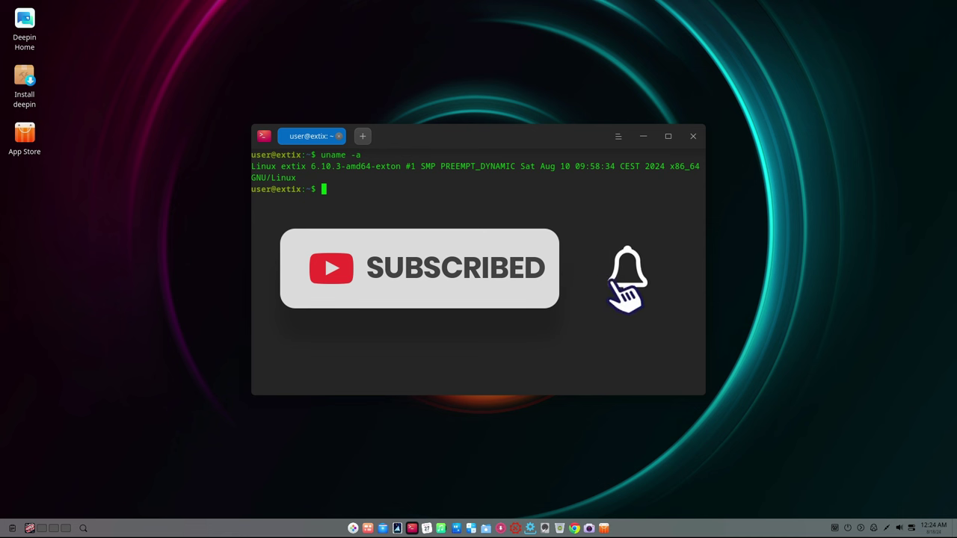
text(uname )
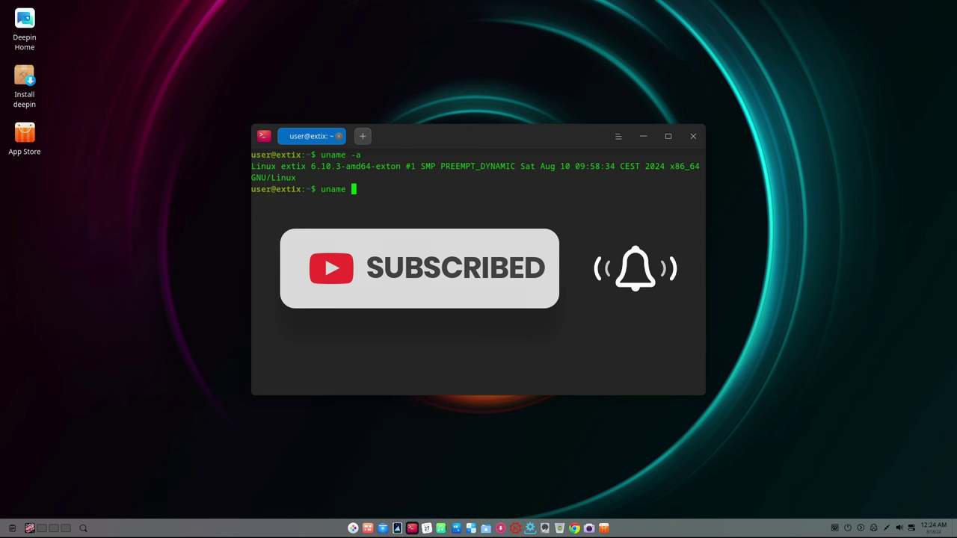
text(-r)
key(Return)
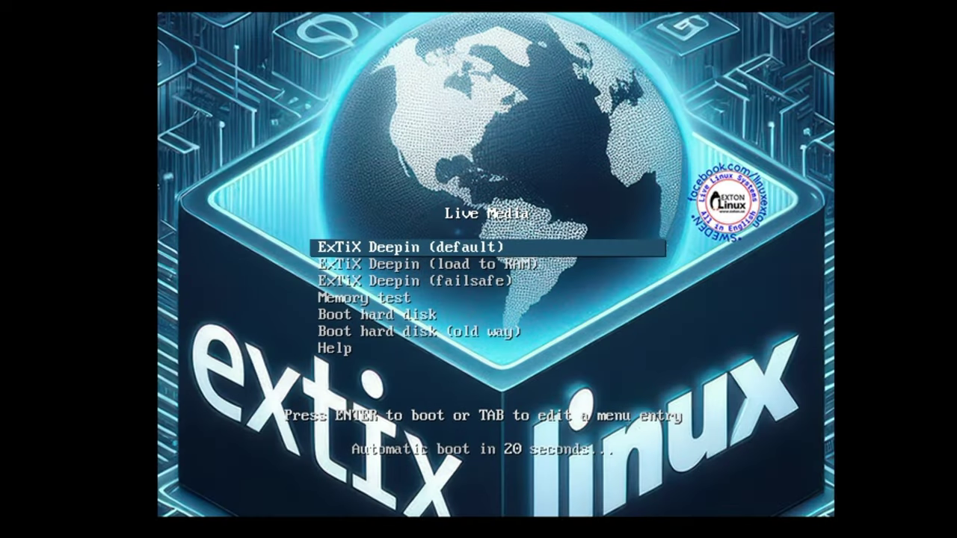
key(Down)
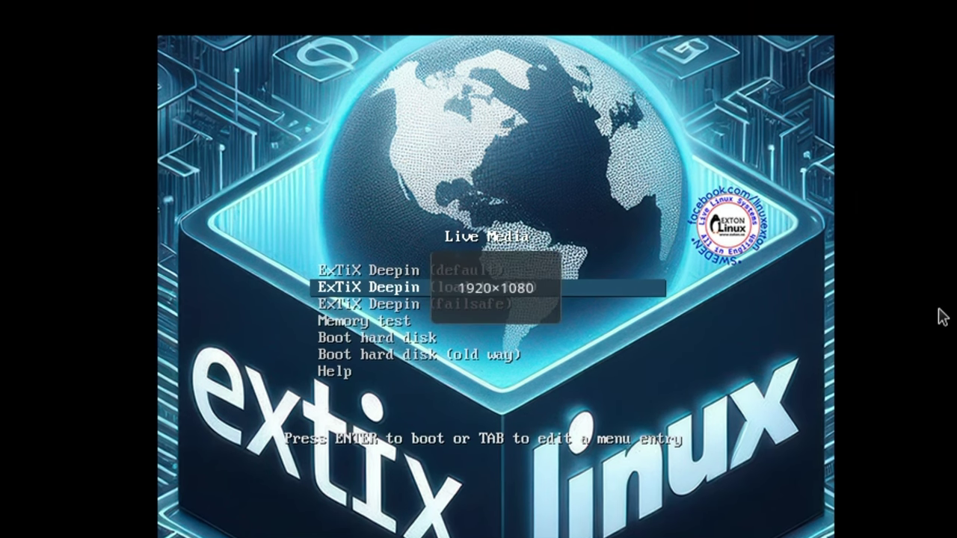
key(Up)
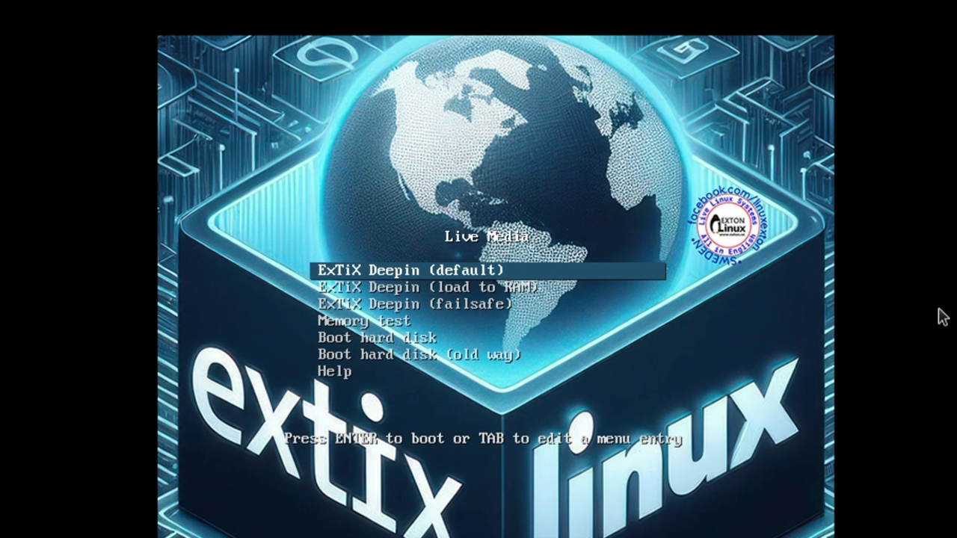
key(Down)
key(Down)
key(Down)
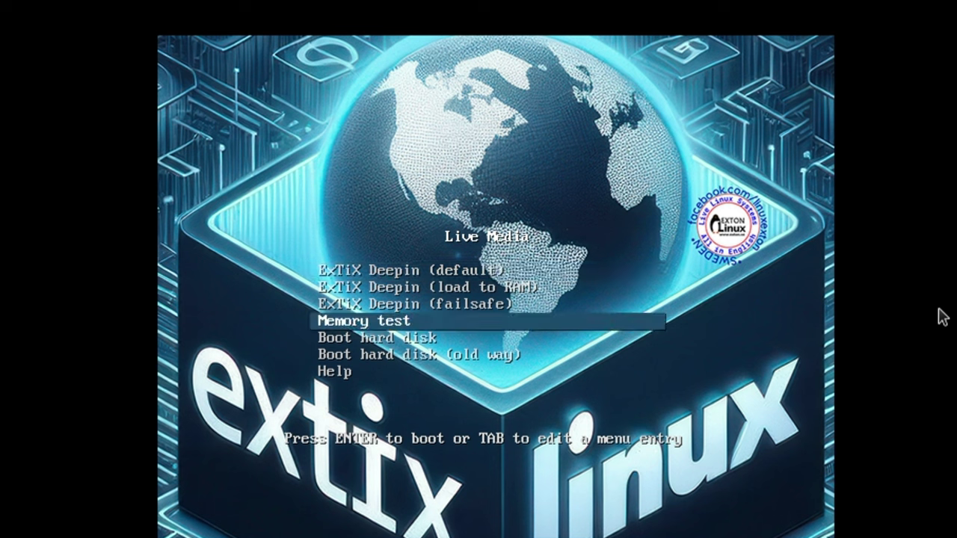
key(Down)
key(Down)
key(Down)
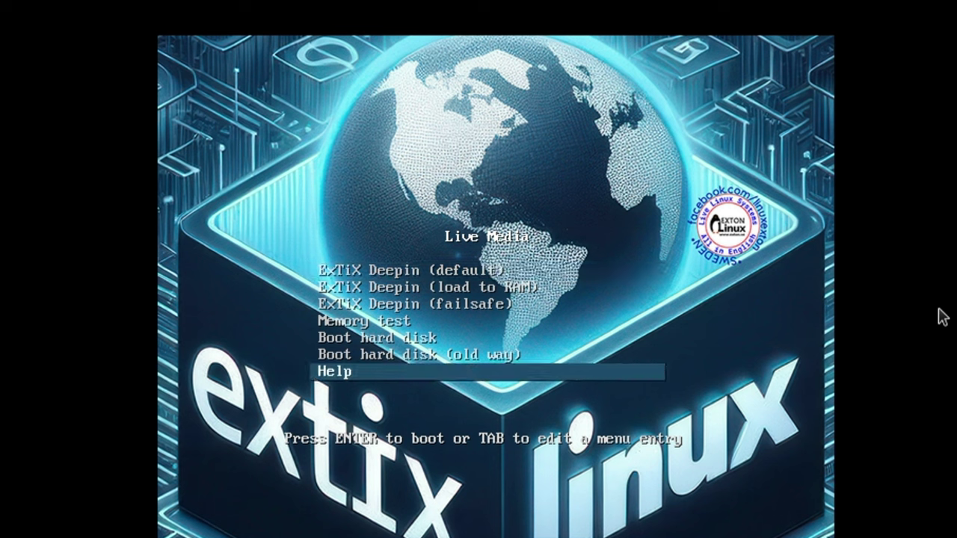
key(Up)
key(Up)
key(Up)
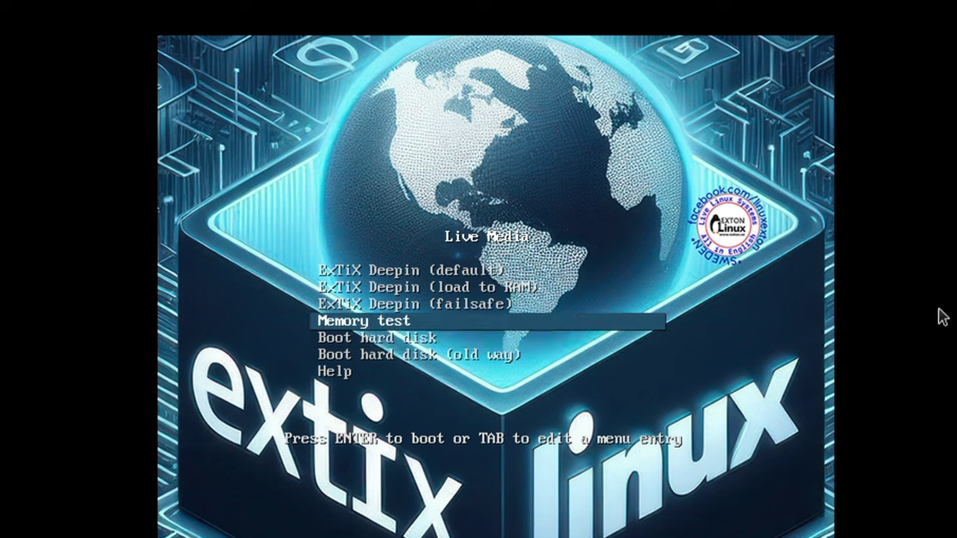
key(Up)
key(Up)
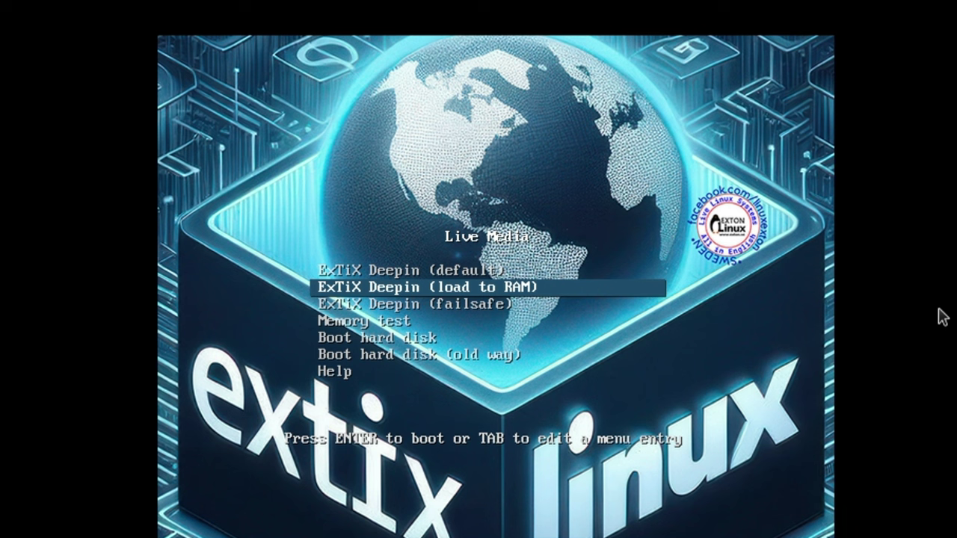
key(Tab)
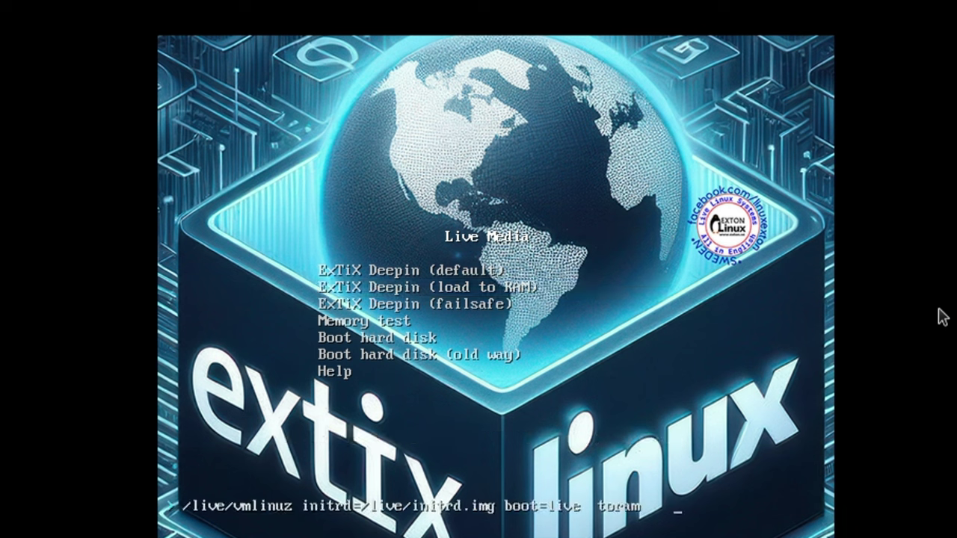
key(Escape)
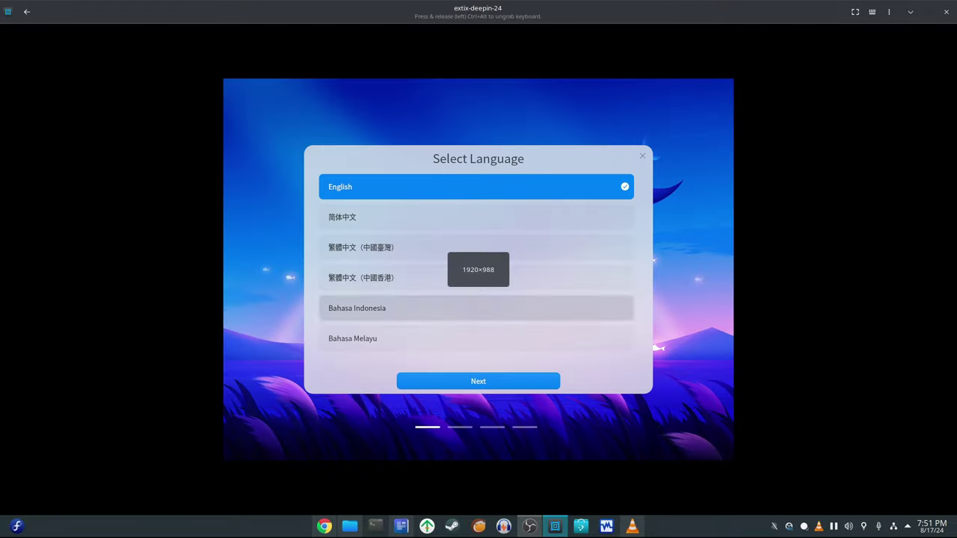
- Confirm English language, English (US) keyboard and Beijing timezone to complete first-boot configuration
key(Return)
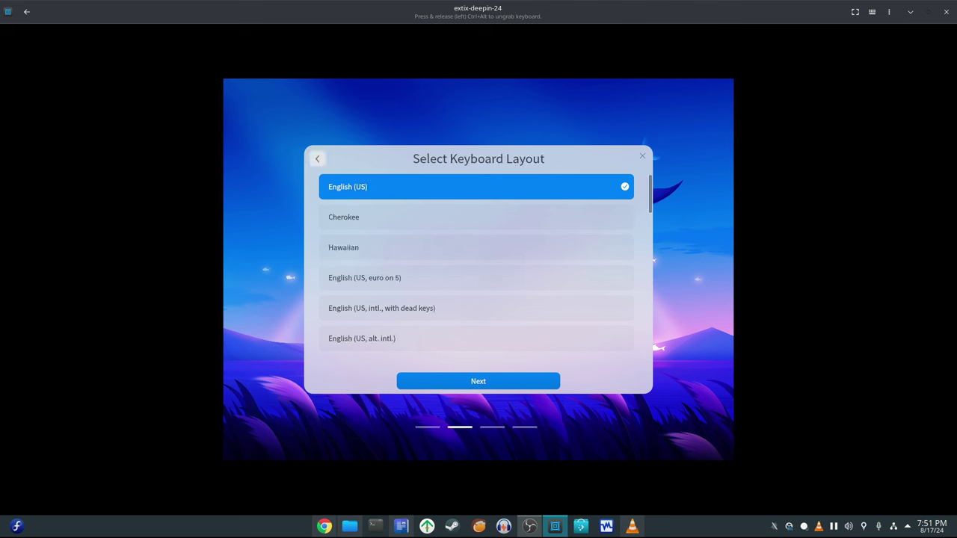
key(Return)
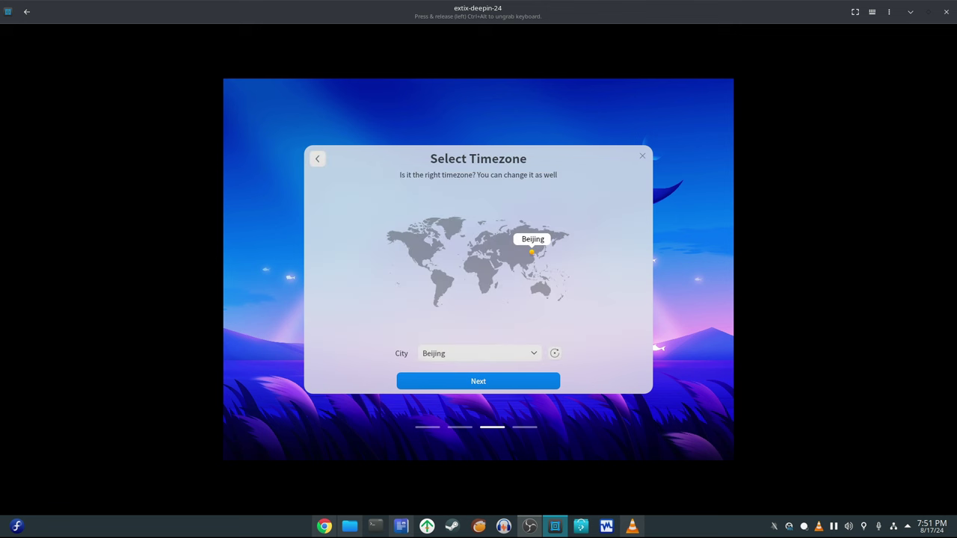
key(Return)
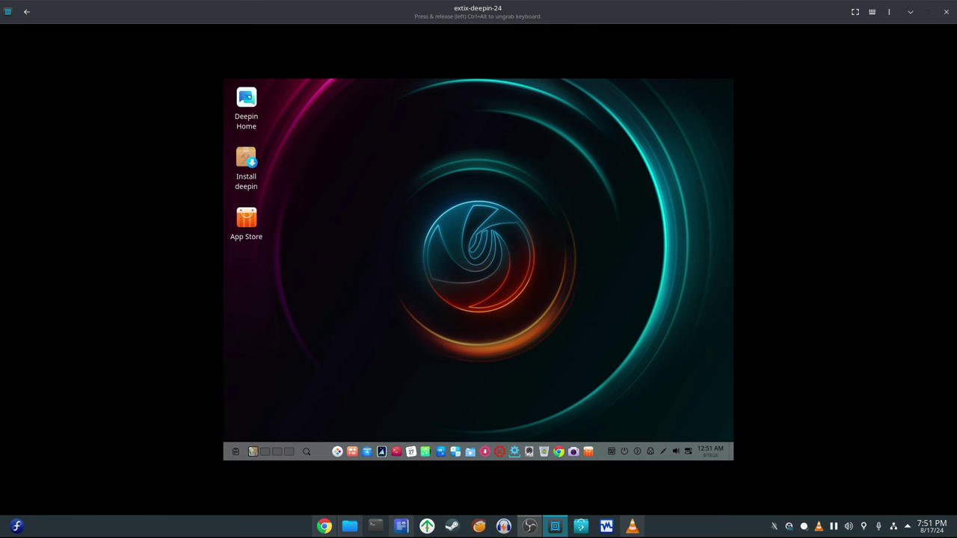
- Set the display resolution to 1920×1080 from desktop Display Settings, save, and close Control Center
right_click(466, 169)
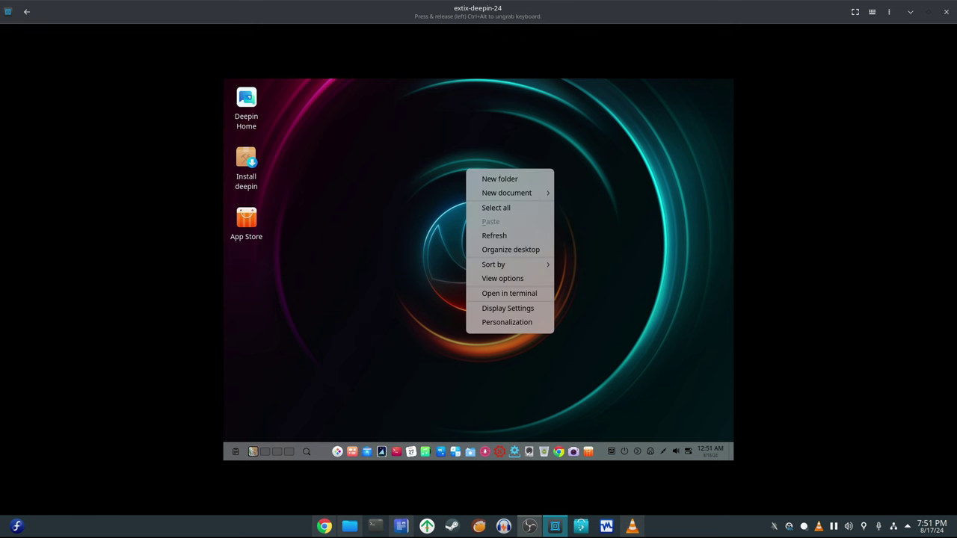
click(508, 308)
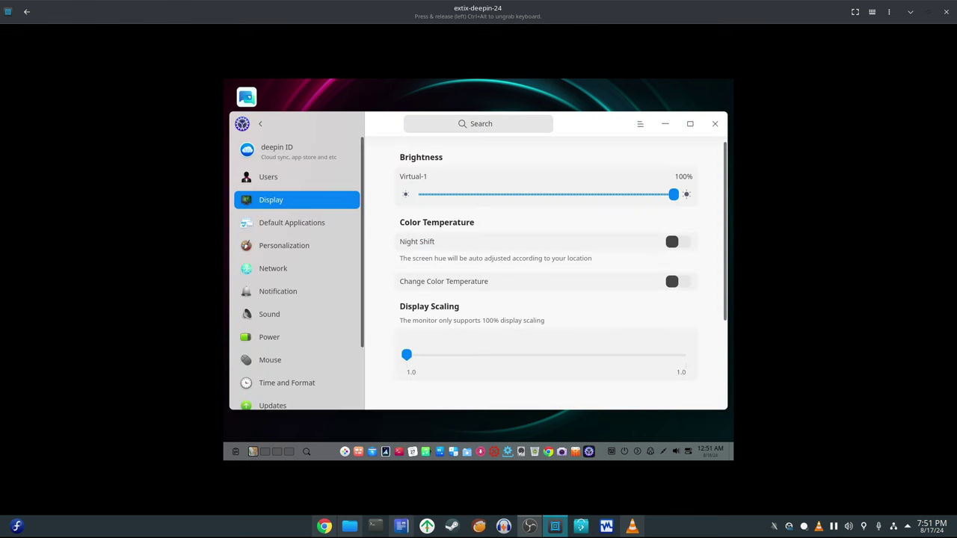
scroll(546, 270, down, 2)
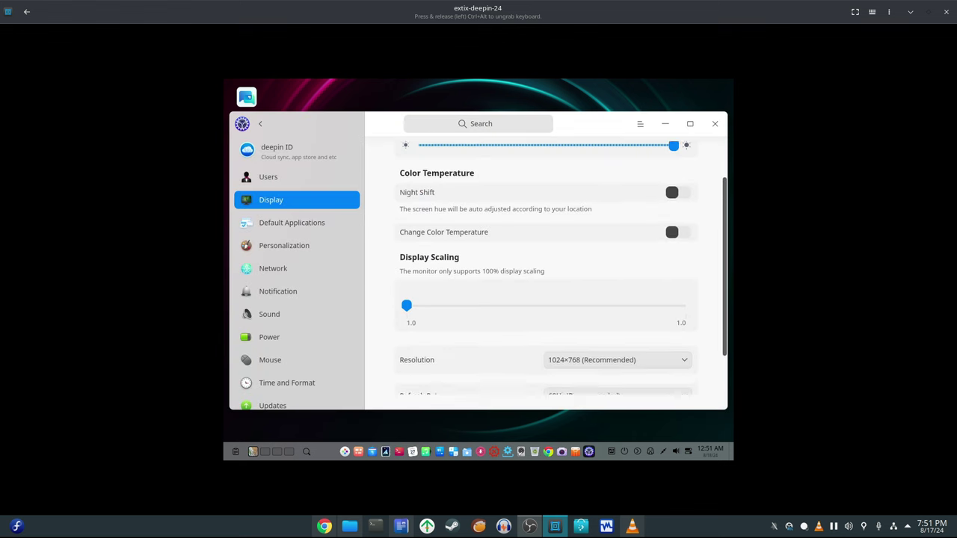
scroll(546, 269, down, 2)
click(616, 308)
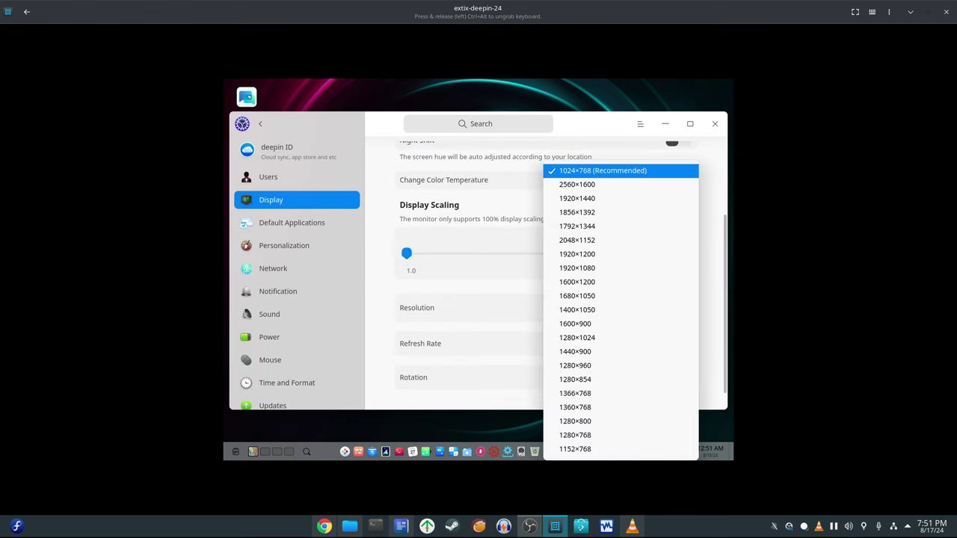
click(620, 270)
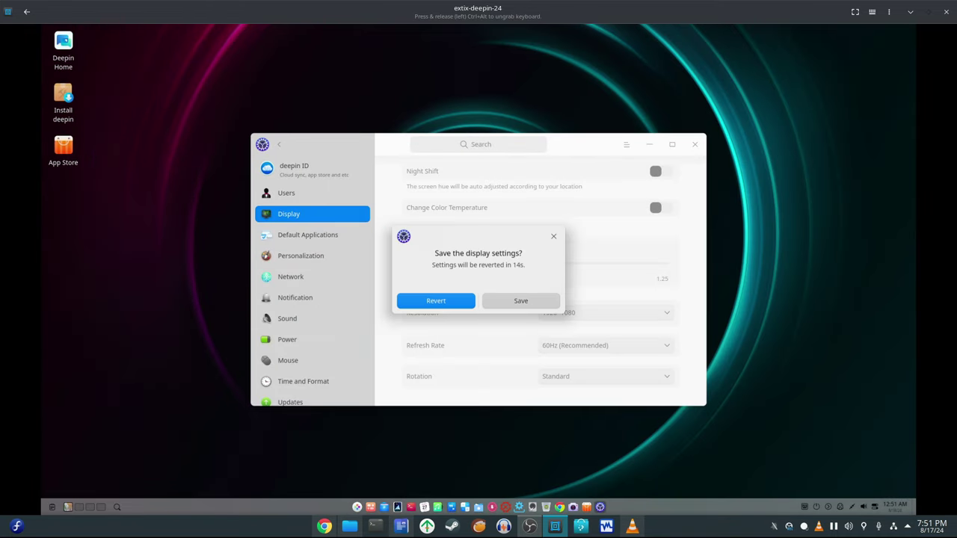
click(521, 300)
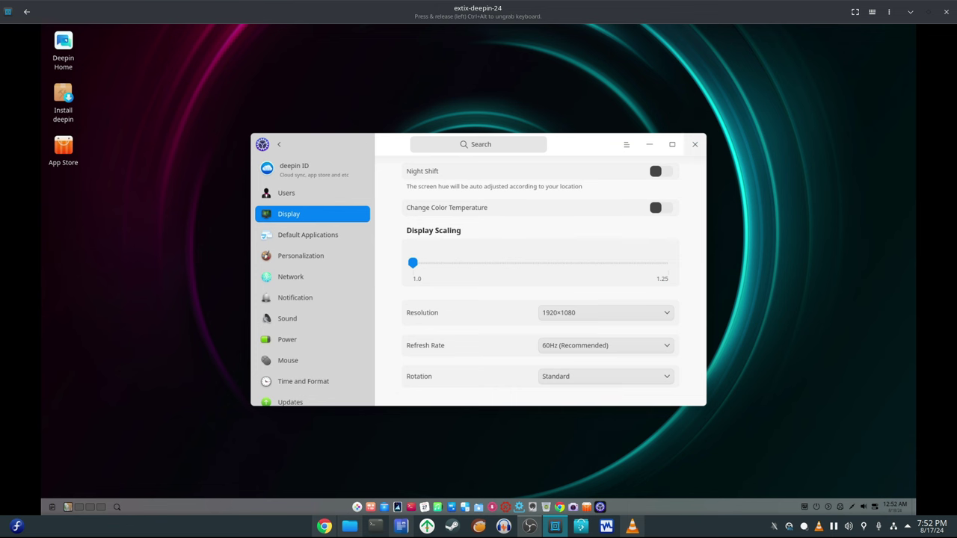
click(694, 144)
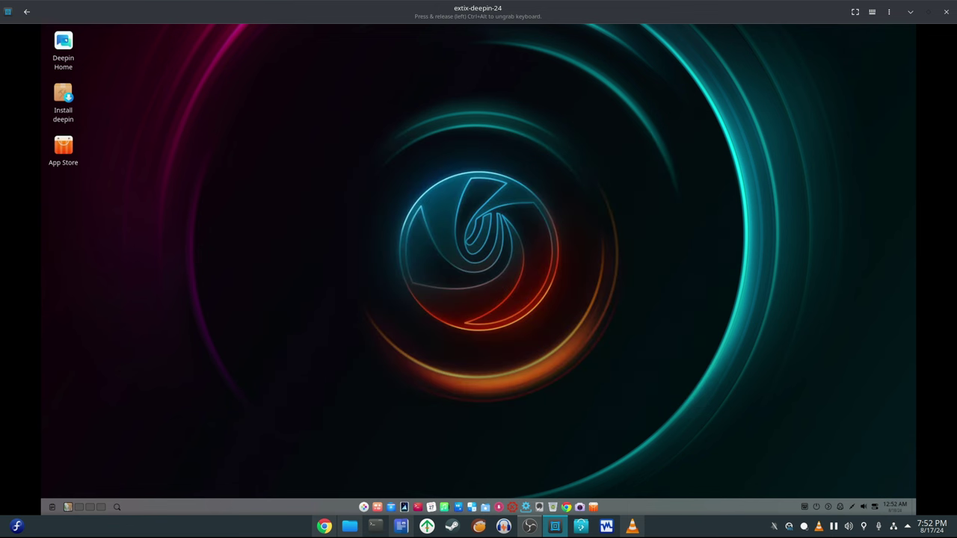
- Look over the desktop's View options from the right-click menu, then dismiss them
right_click(391, 209)
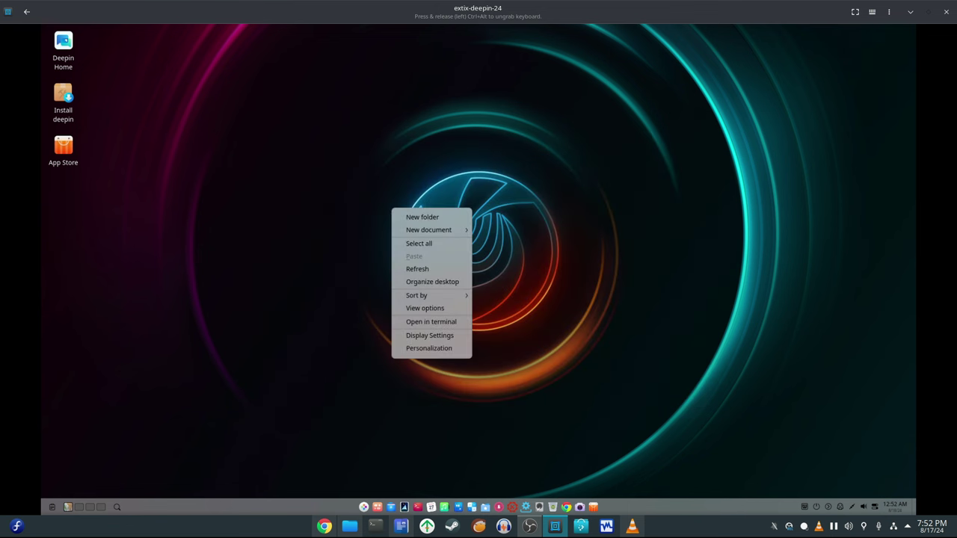
key(Return)
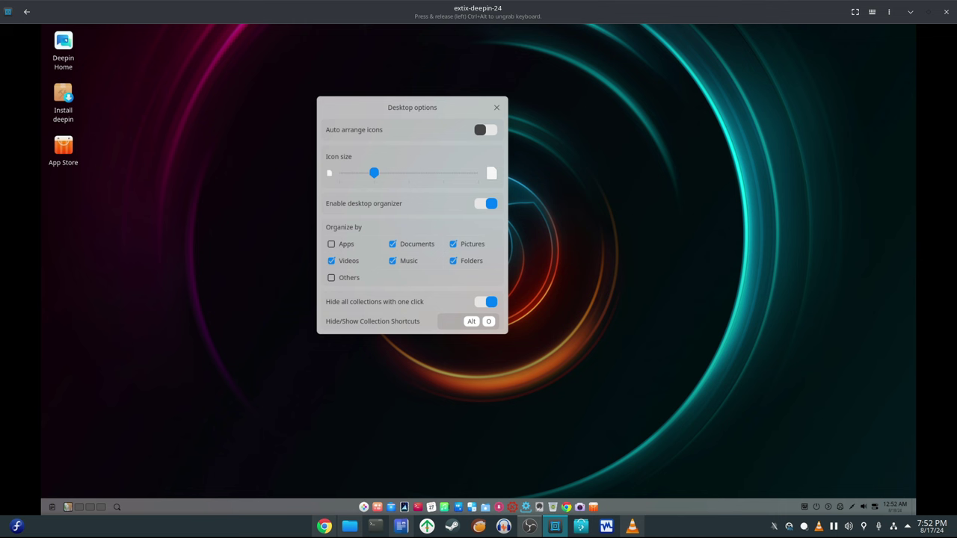
key(Escape)
- Browse the desktop's New document submenu down to the Presentation type
right_click(471, 107)
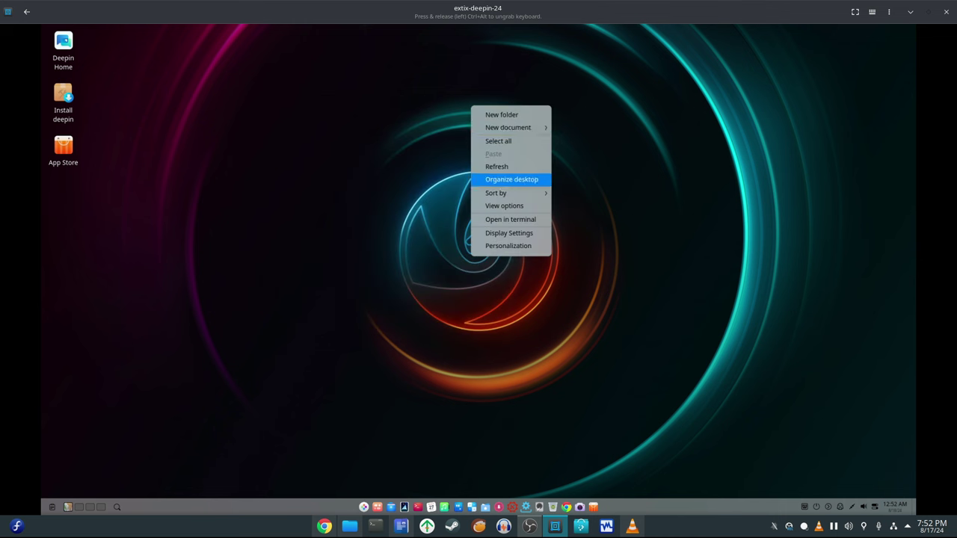
key(Up)
key(Up)
key(Up)
key(Right)
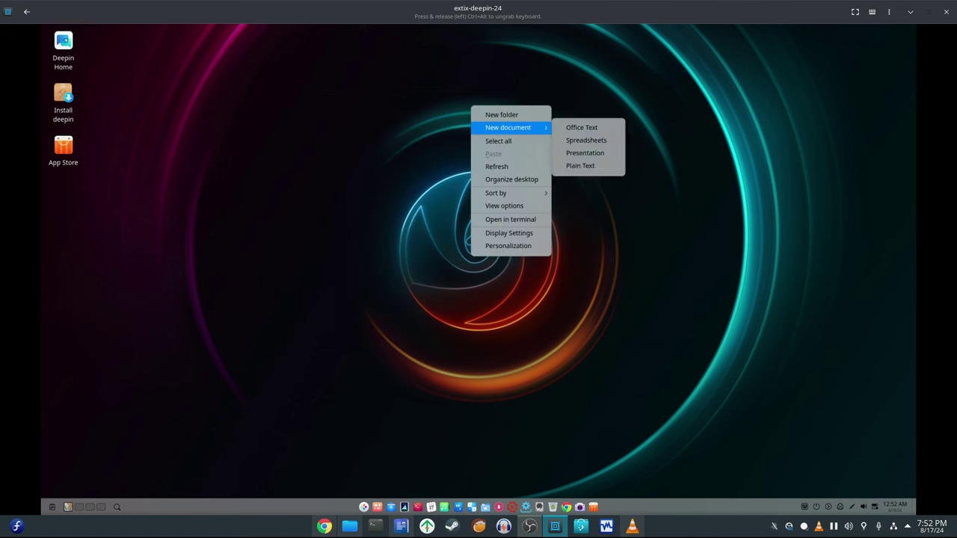
key(Down)
key(Down)
key(Down)
key(Left)
key(Down)
key(Down)
key(Down)
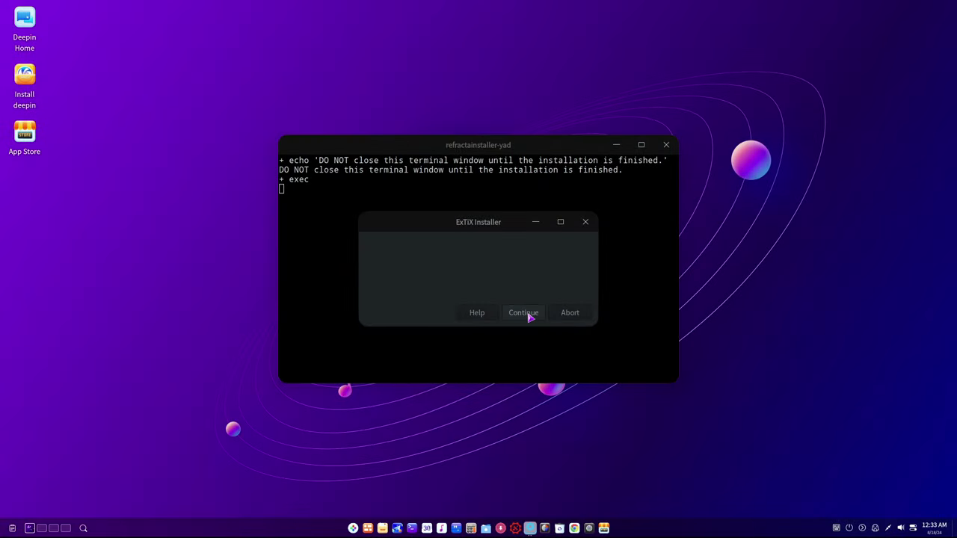
- Start the ExTiX Installer, sort Installation Options by the Option header, and accept the defaults with OK
click(523, 313)
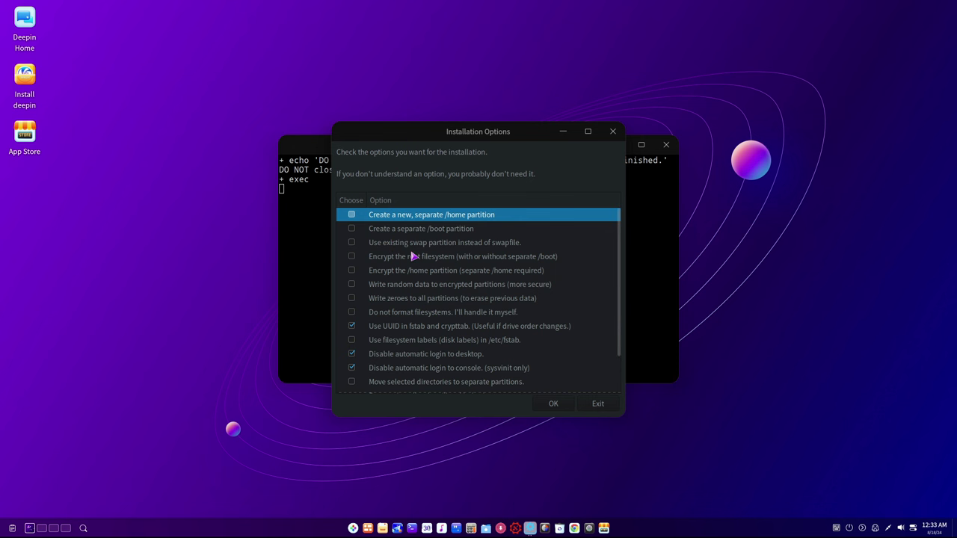
scroll(414, 256, down, 1)
scroll(491, 249, up, 1)
scroll(460, 272, down, 1)
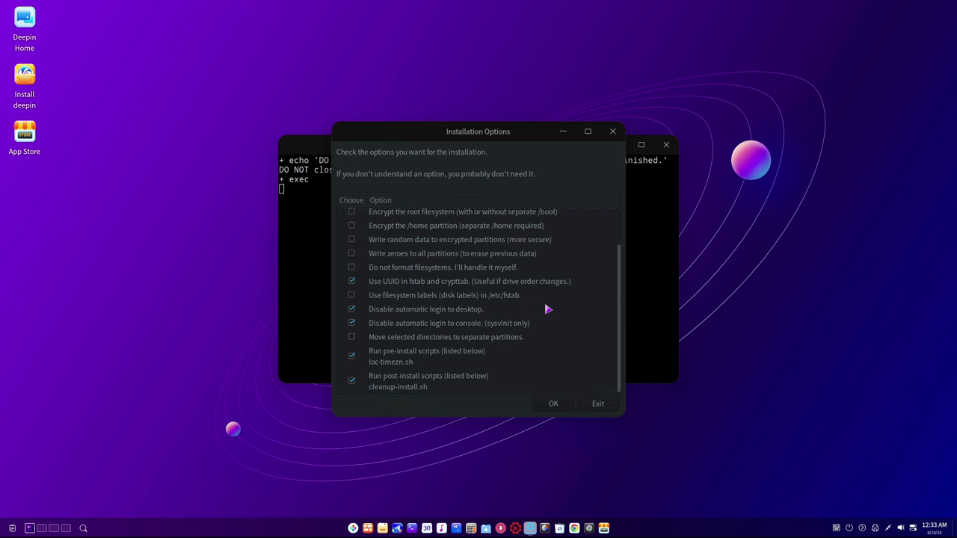
click(380, 202)
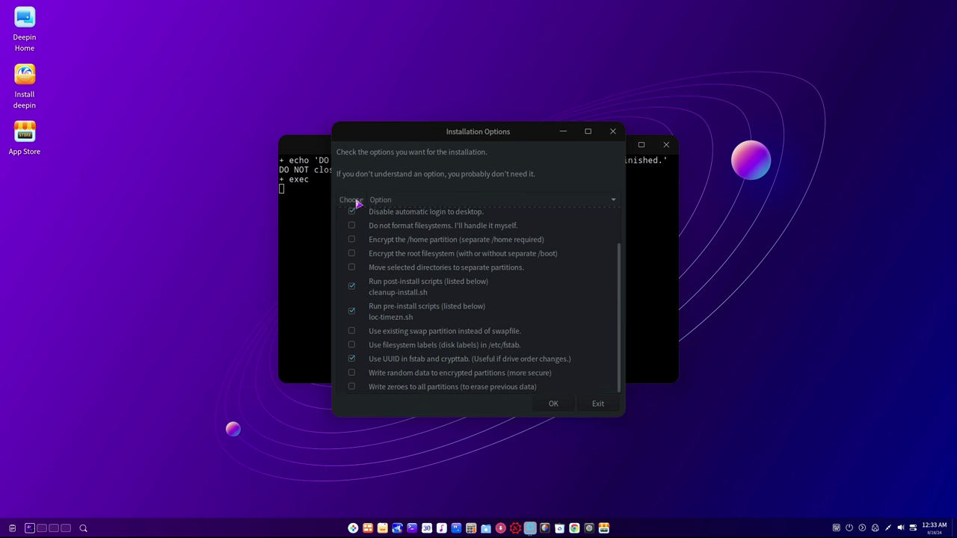
click(400, 201)
click(400, 201)
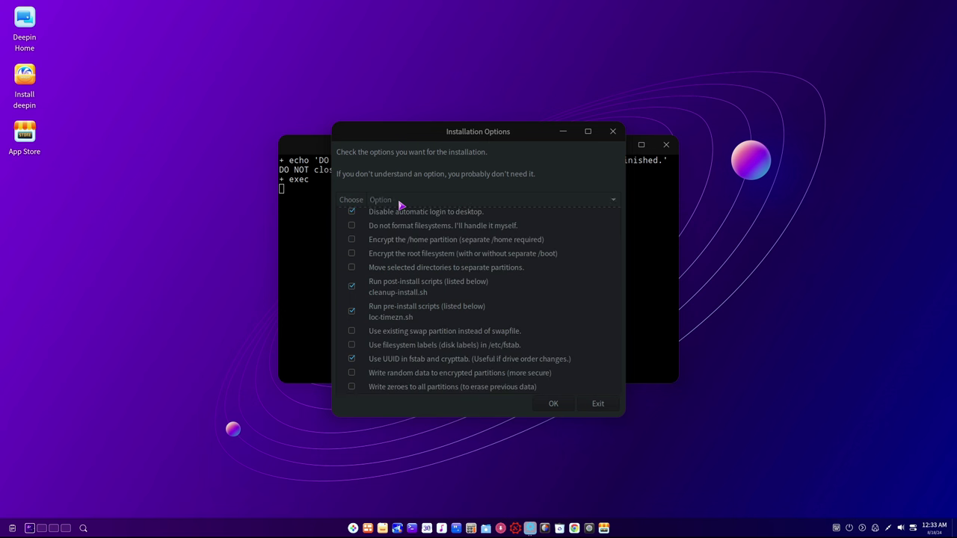
click(400, 202)
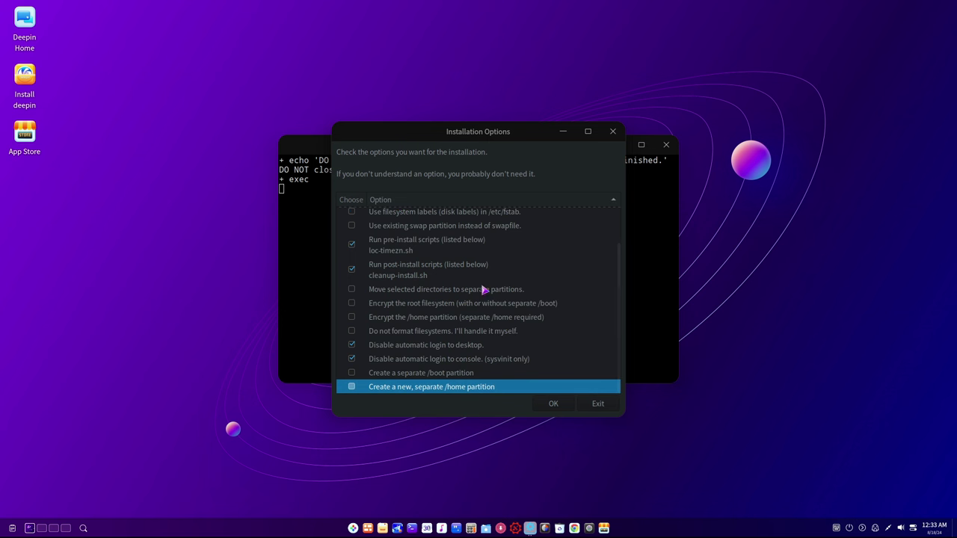
click(561, 408)
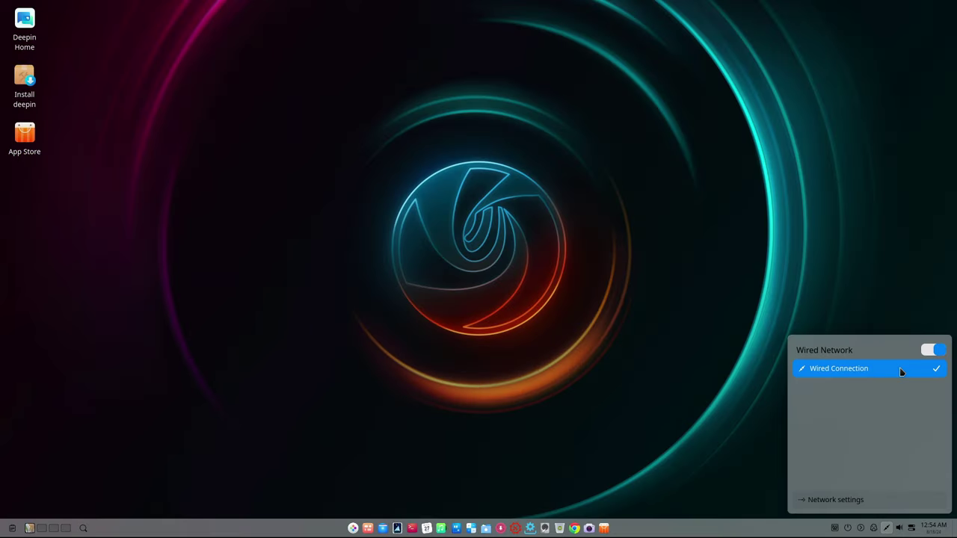
- Open Network settings from the tray popup, then move and enlarge the Control Center window
click(838, 496)
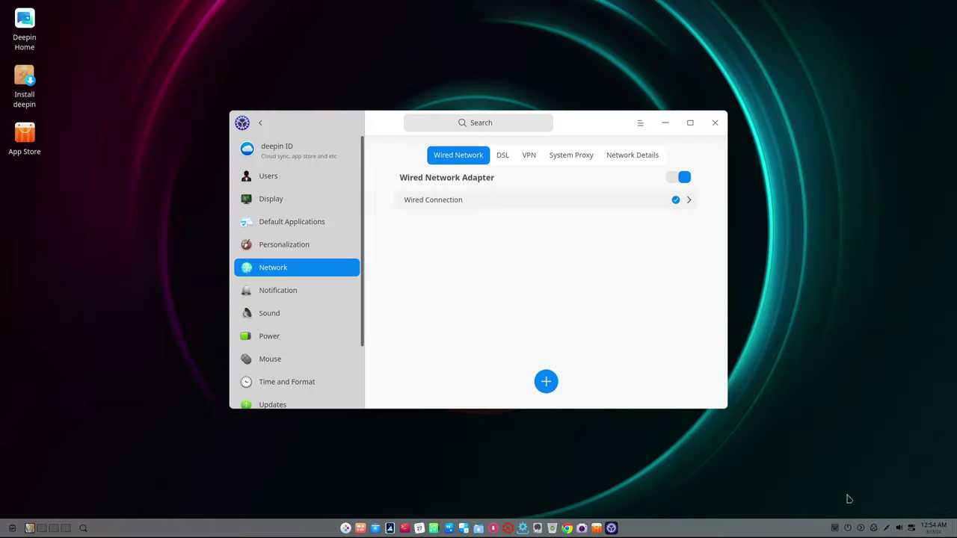
drag(586, 123, 561, 116)
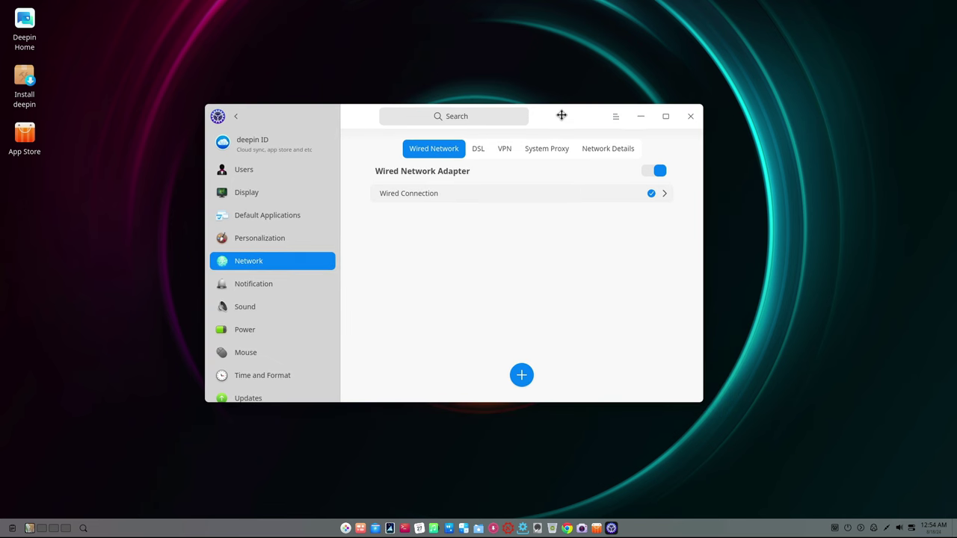
drag(703, 403, 740, 440)
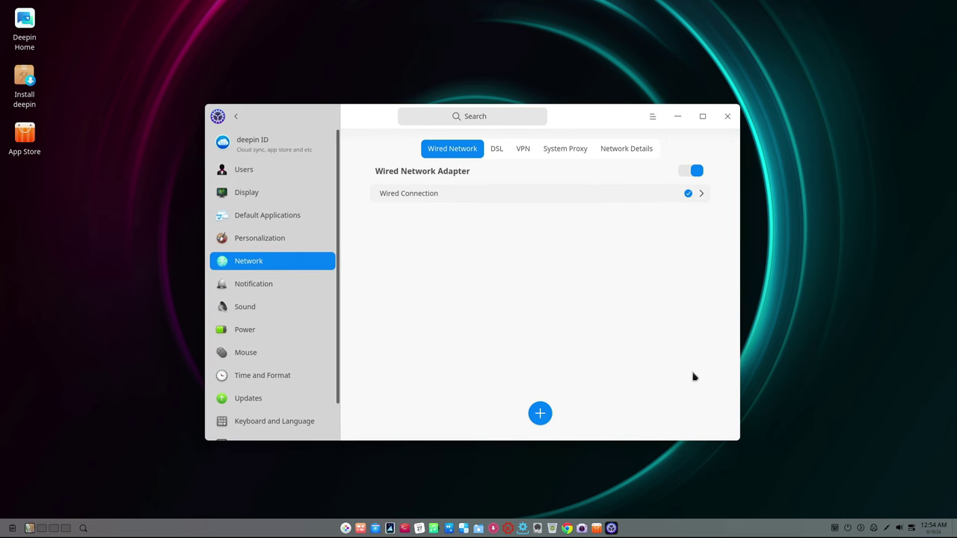
- Switch from DSL to the VPN page and start a new VPN connection
click(501, 151)
click(520, 152)
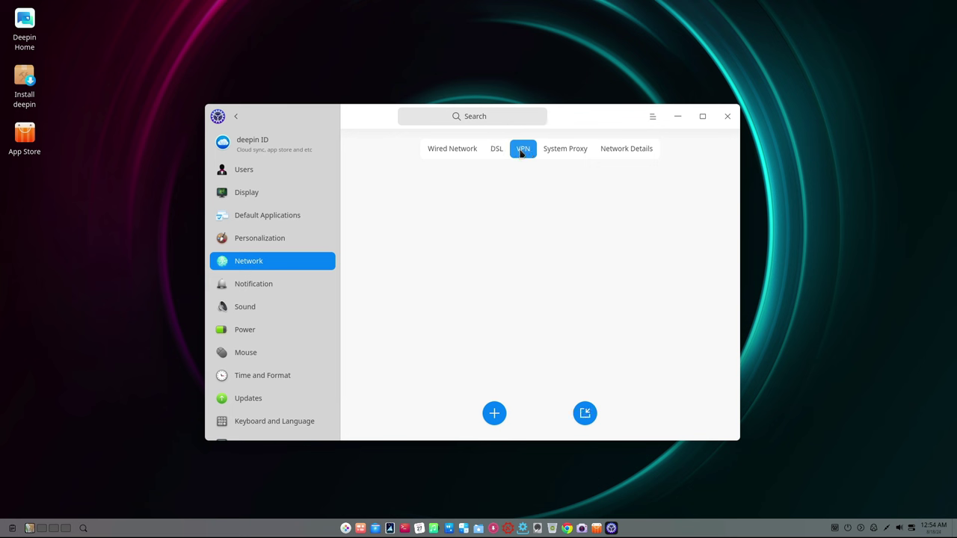
click(493, 414)
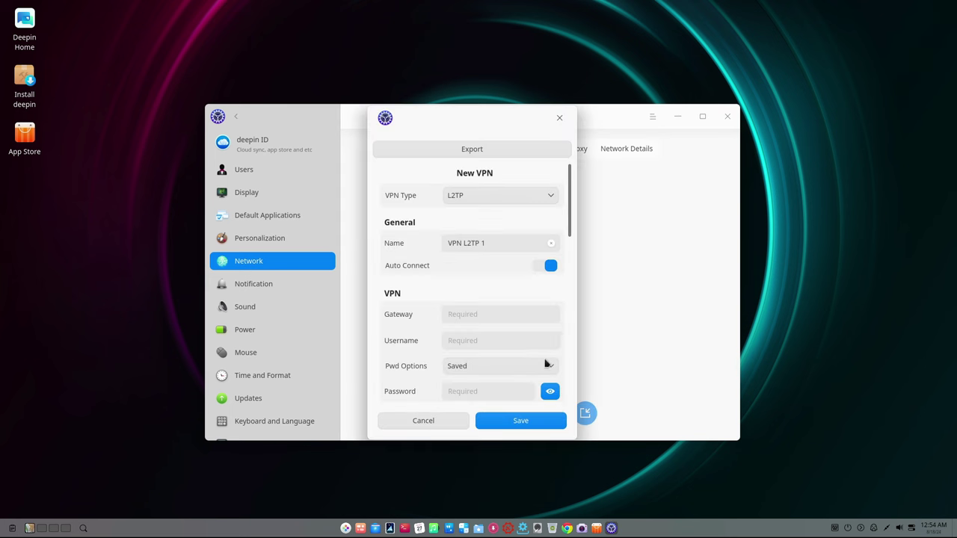
- Browse the new L2TP form, toggling Stateful MPPE back off and keeping IPv4 Method on Auto
drag(568, 191, 571, 292)
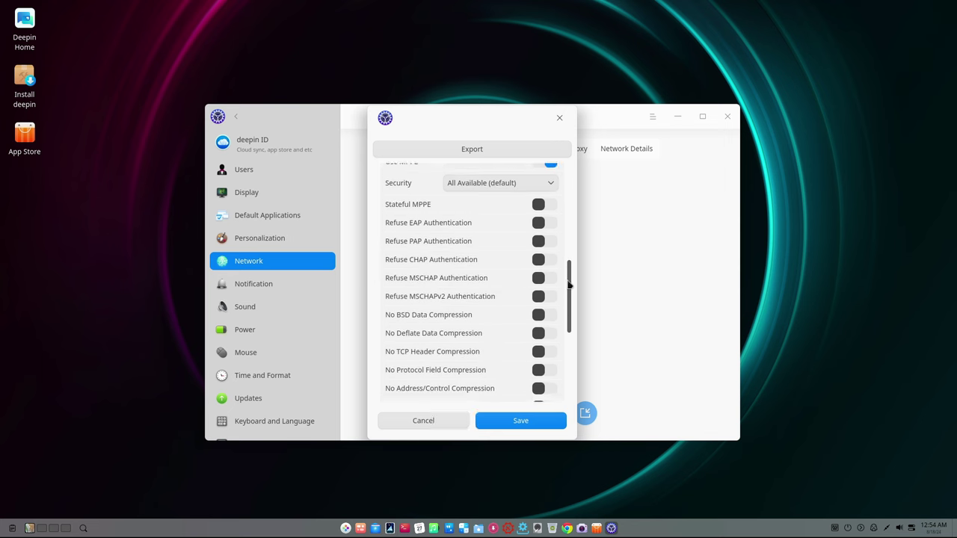
click(551, 187)
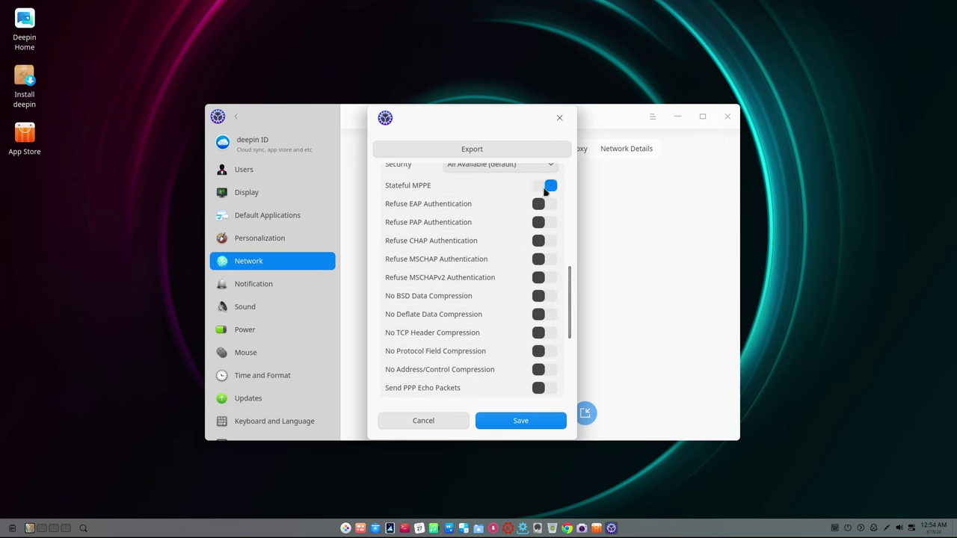
click(542, 208)
scroll(561, 308, down, 1)
scroll(560, 310, down, 3)
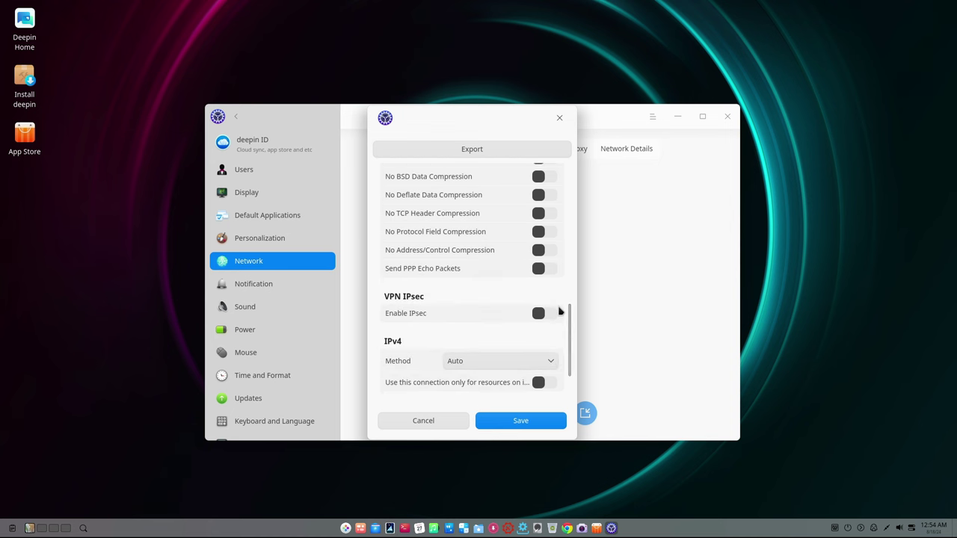
click(551, 362)
click(551, 362)
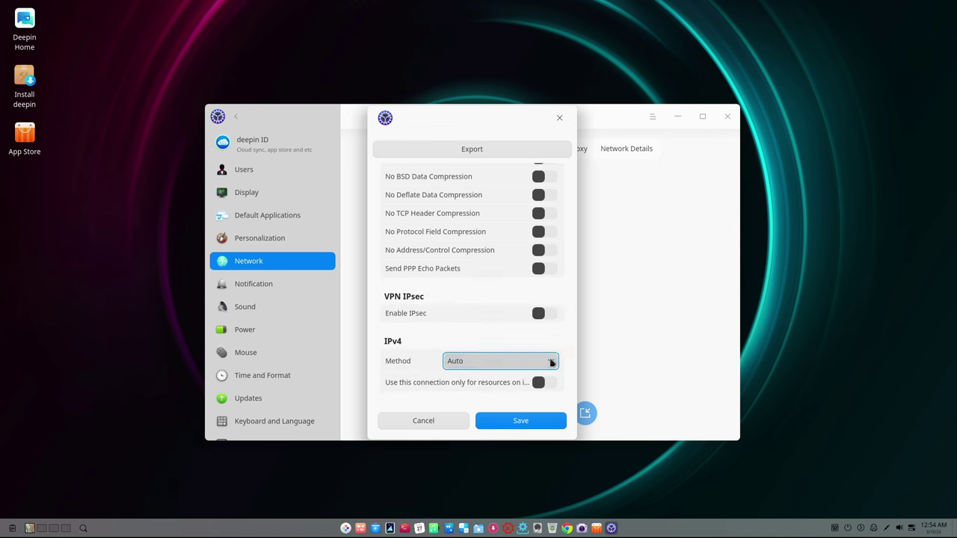
click(560, 120)
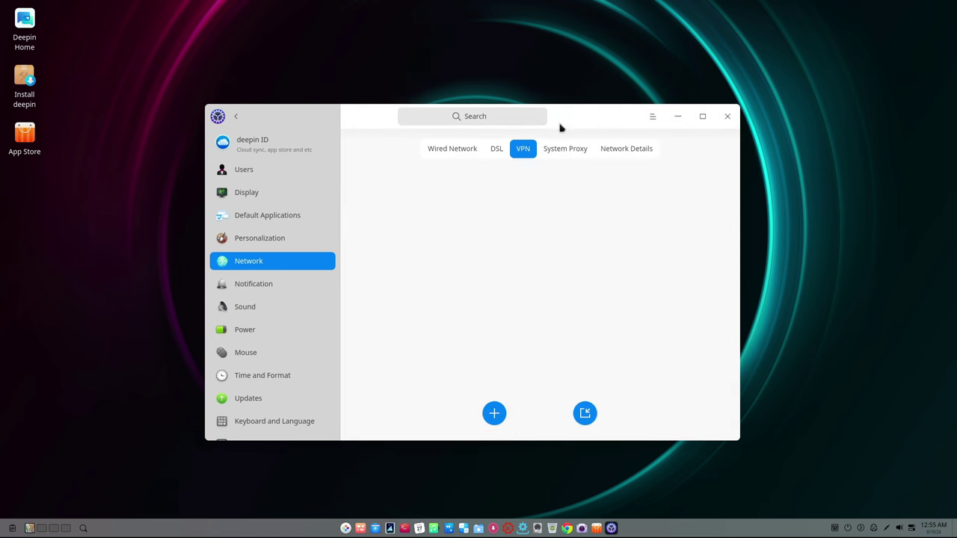
click(566, 149)
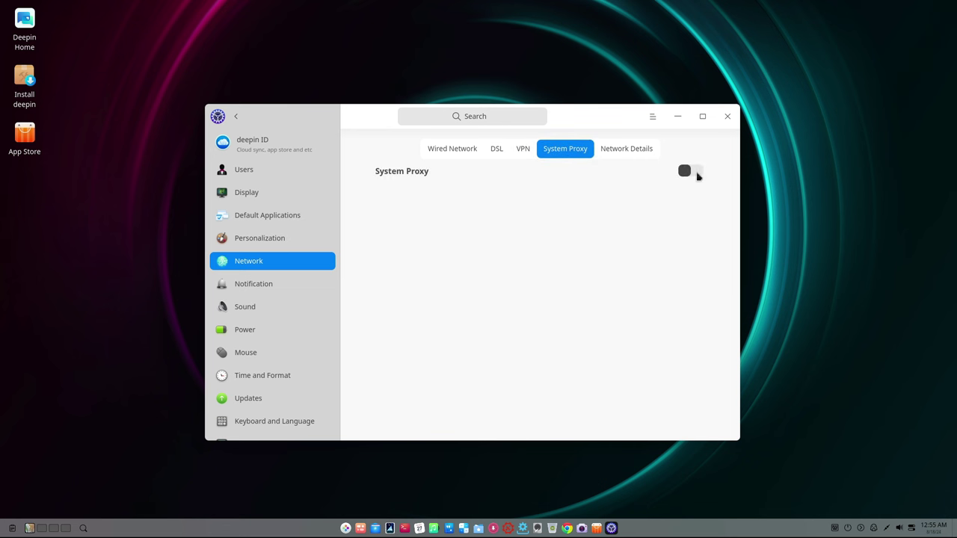
click(693, 174)
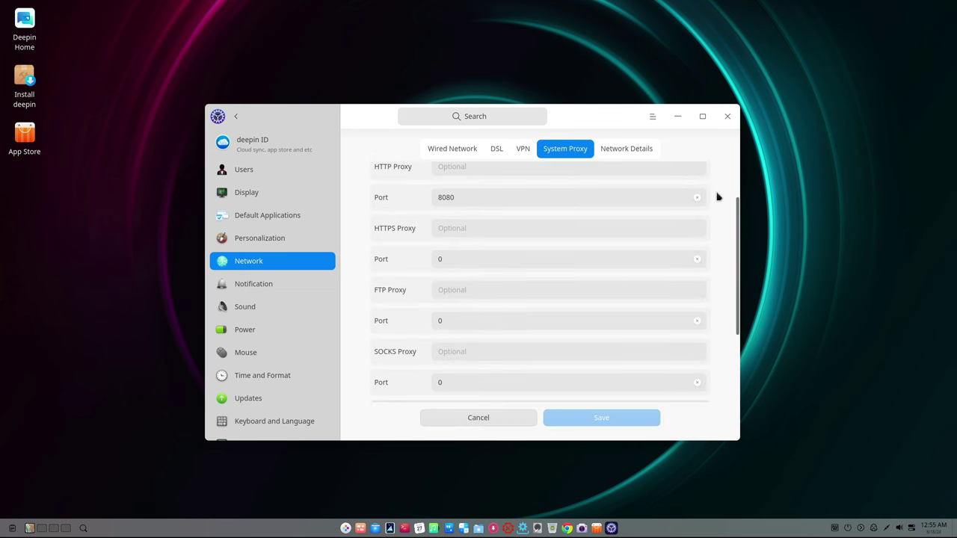
scroll(716, 195, down, 2)
scroll(715, 195, up, 2)
click(690, 173)
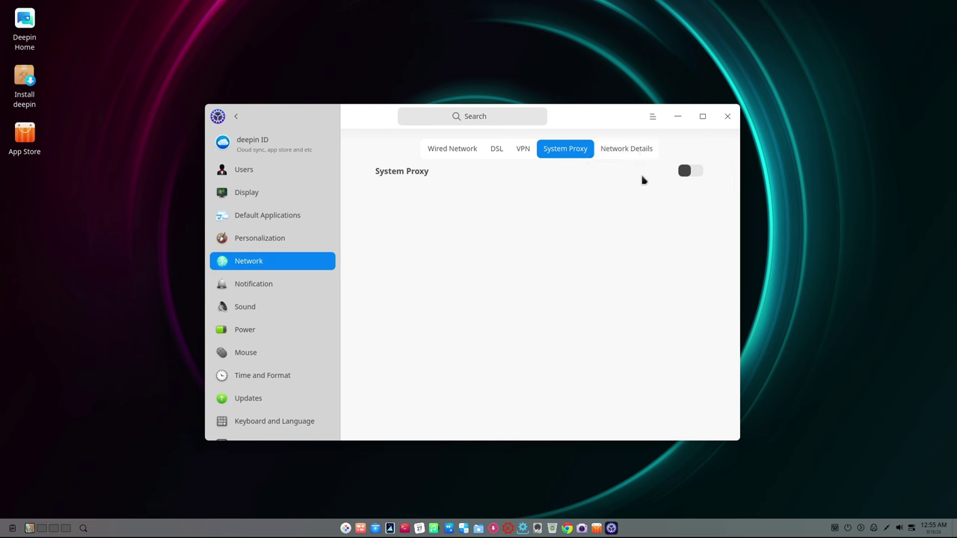
click(619, 150)
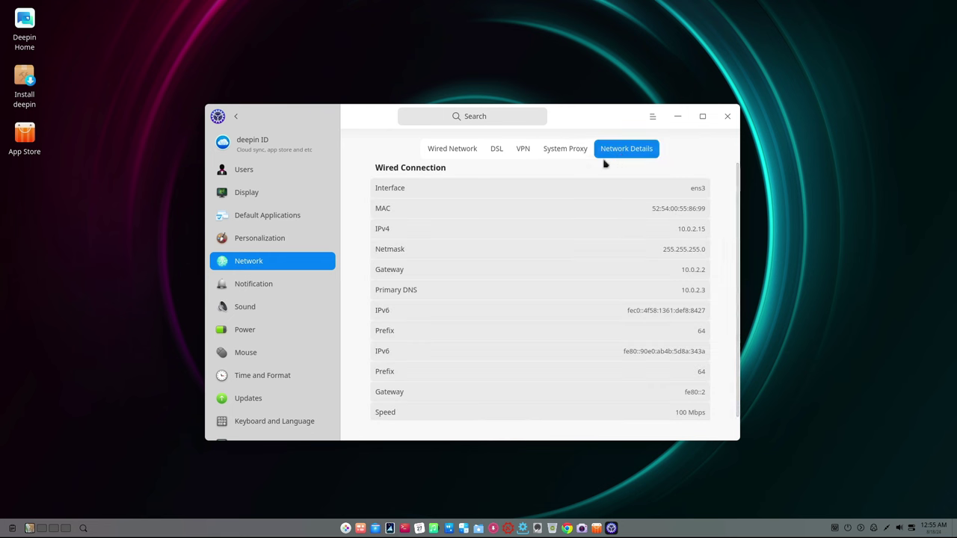
click(584, 152)
click(524, 153)
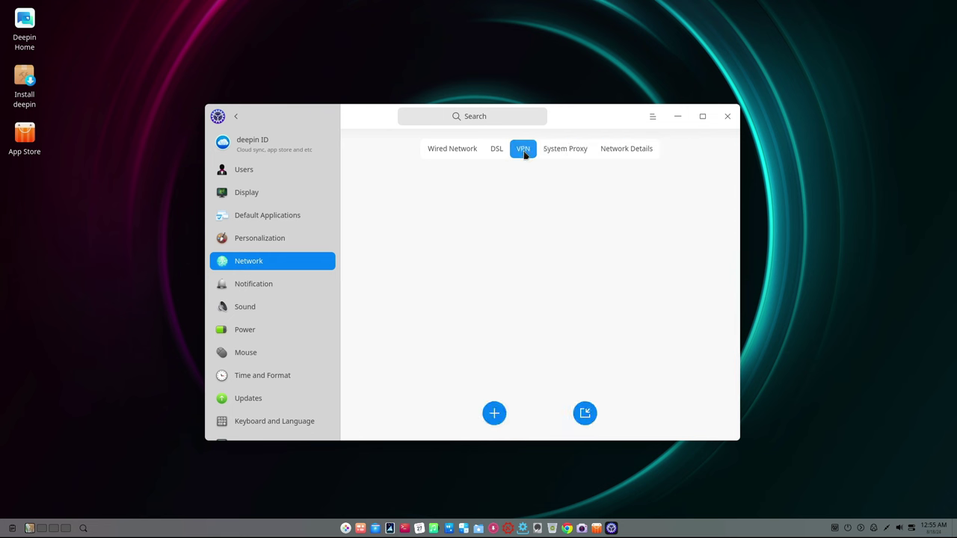
click(493, 149)
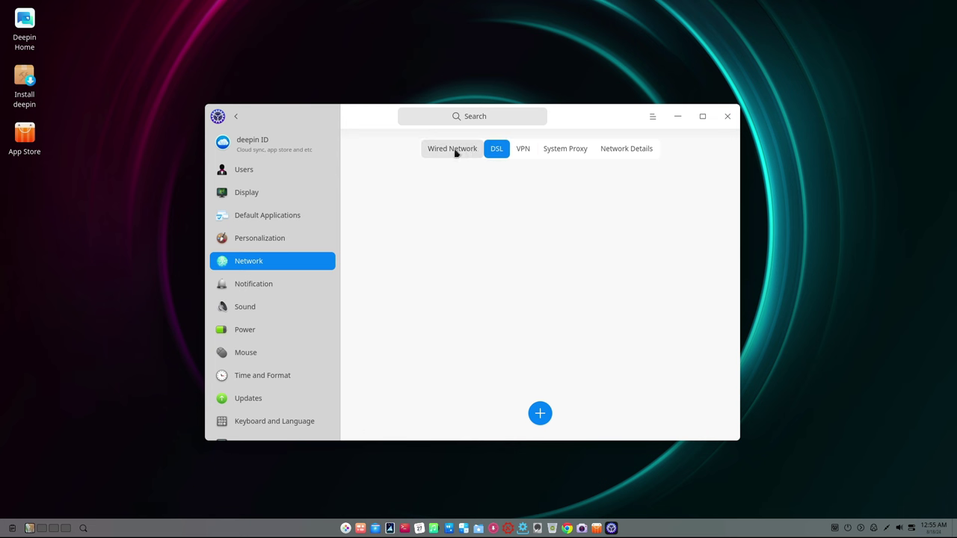
click(456, 151)
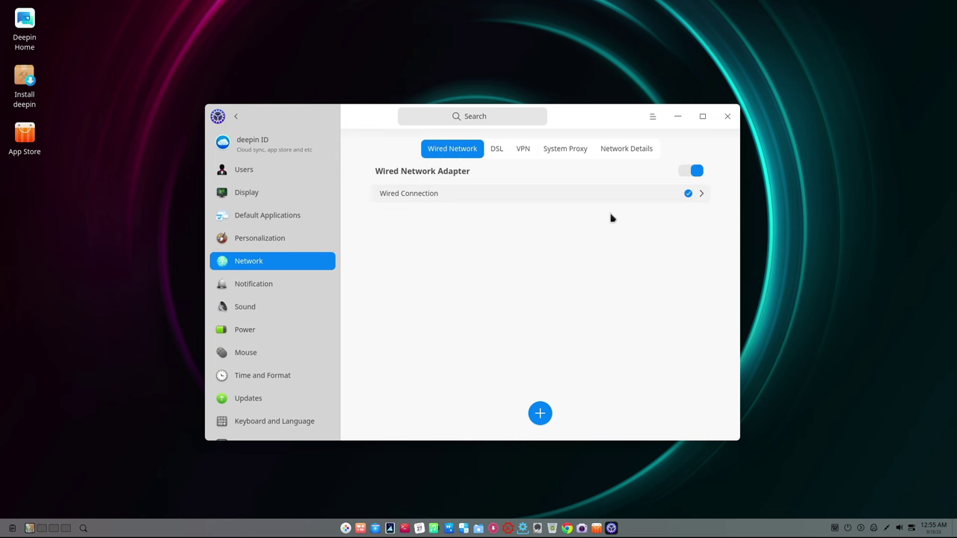
click(501, 151)
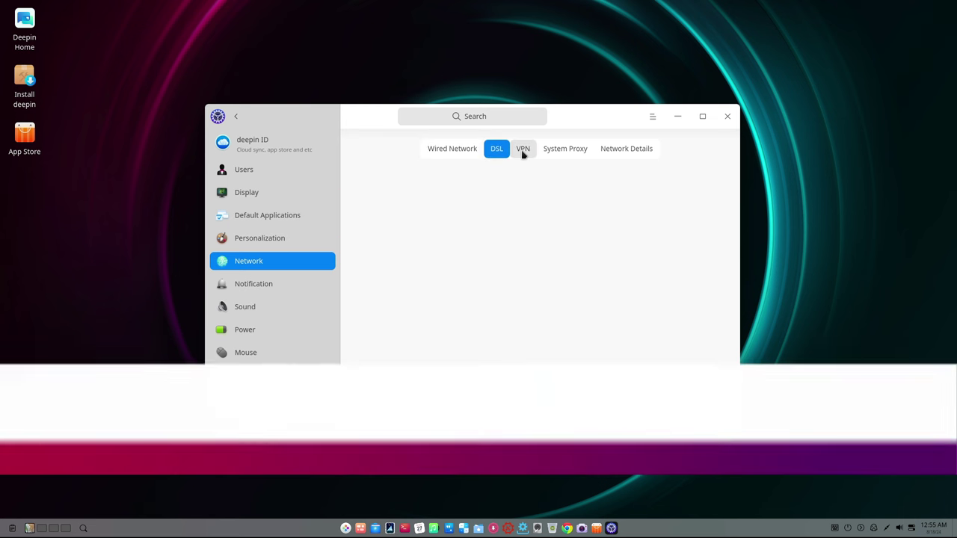
click(523, 152)
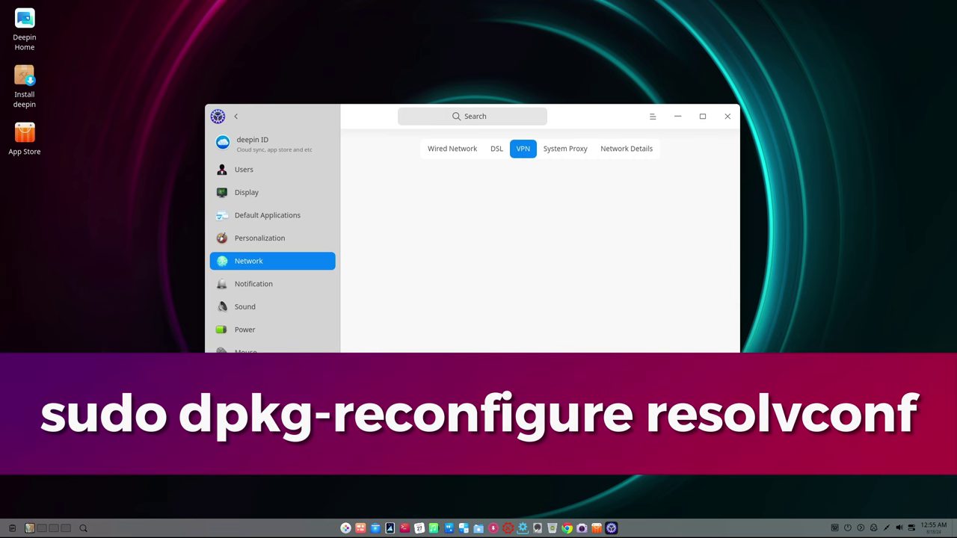
mouse_move(498, 132)
mouse_down()
mouse_move(285, 141)
mouse_move(280, 122)
mouse_up()
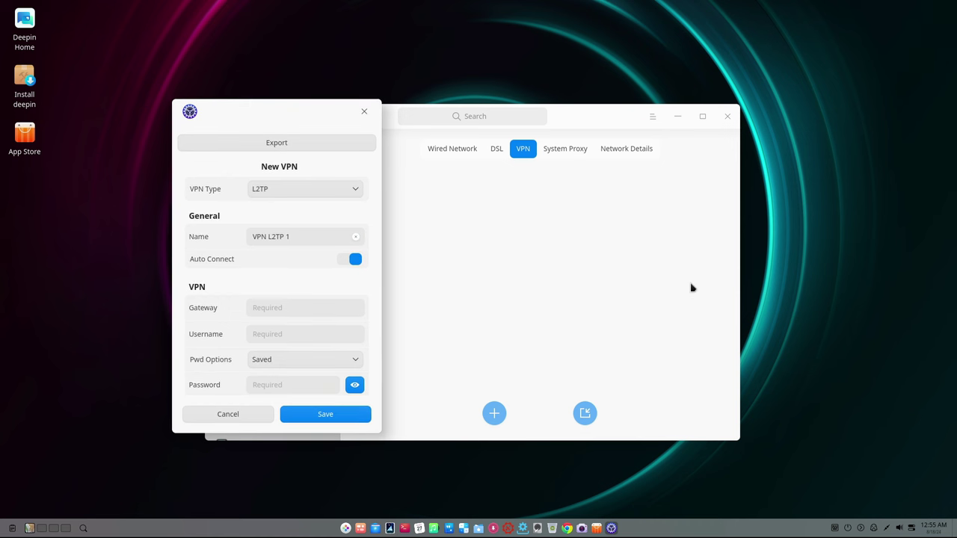
- Close the New VPN form and check the Control Center version (6.0.62) in About
click(364, 111)
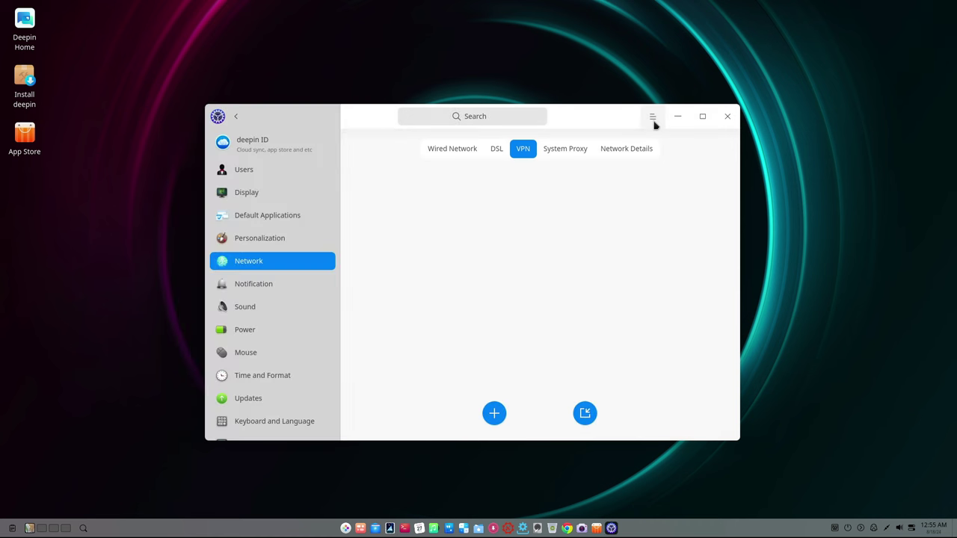
click(653, 118)
click(665, 182)
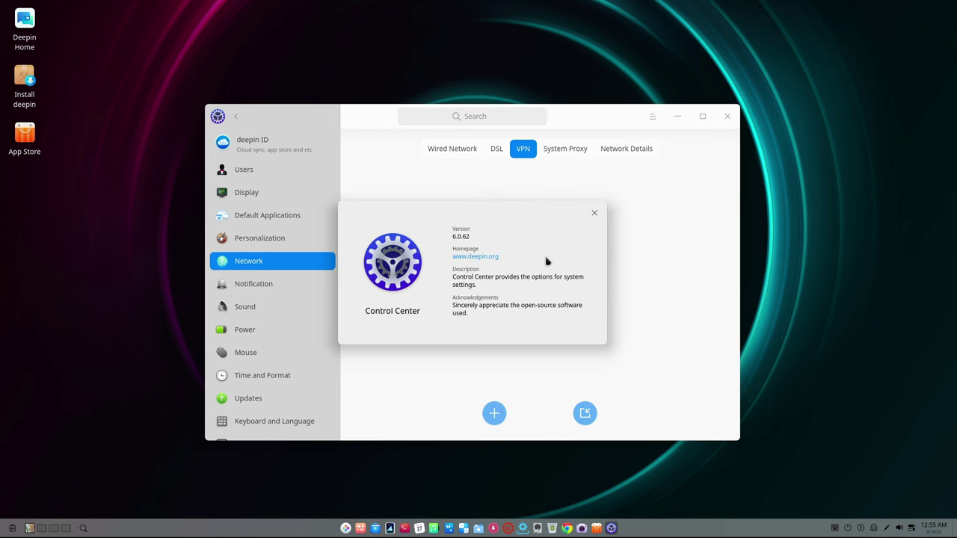
click(594, 214)
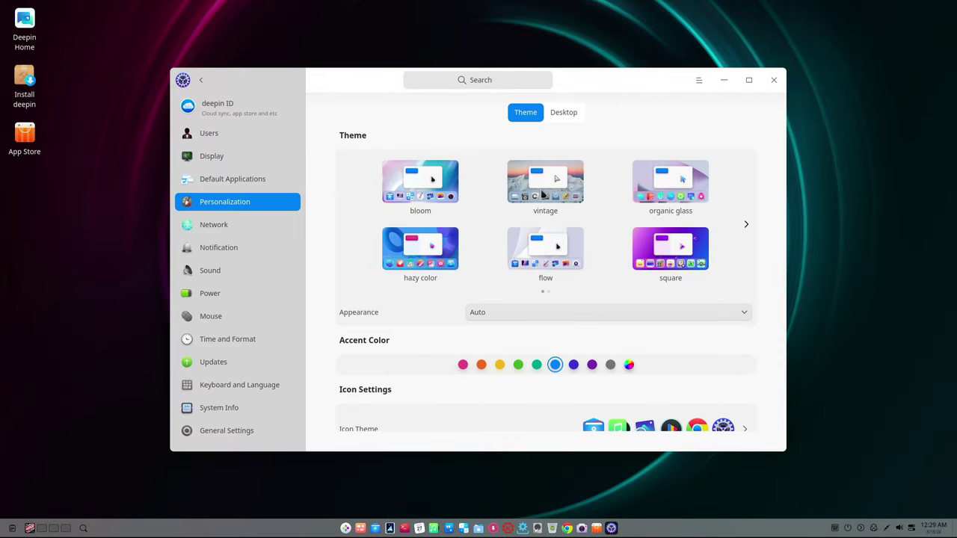
- Apply the square theme, then minimize and restore Control Center to view the dark purple desktop
click(665, 245)
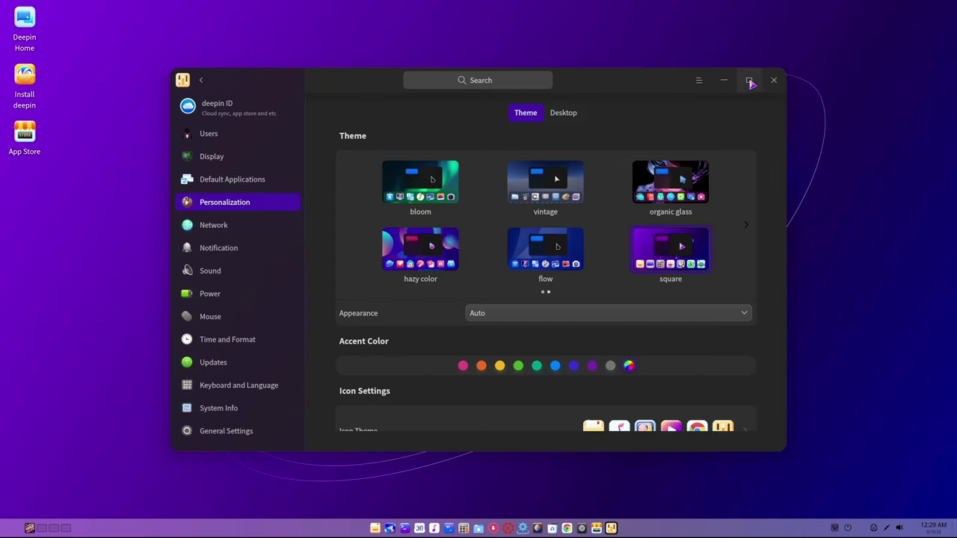
click(724, 81)
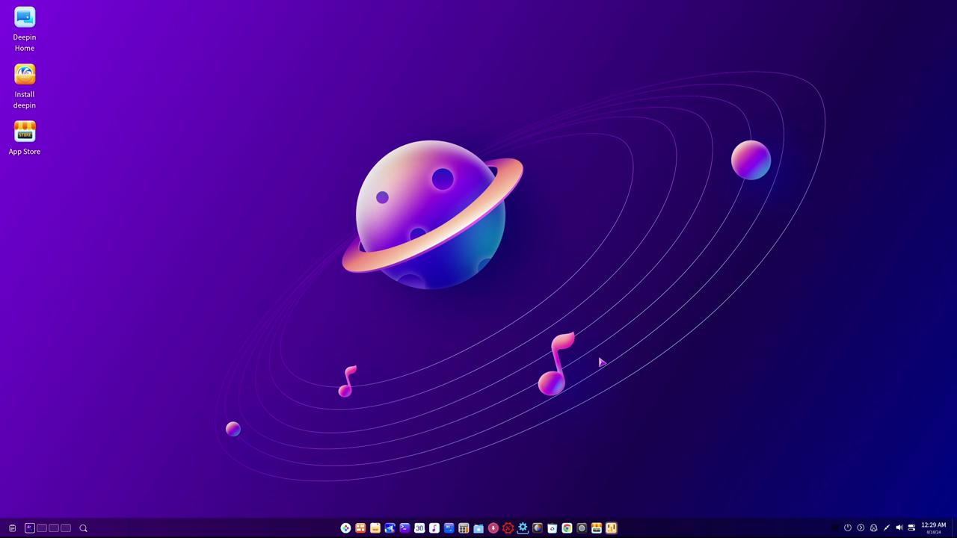
click(611, 529)
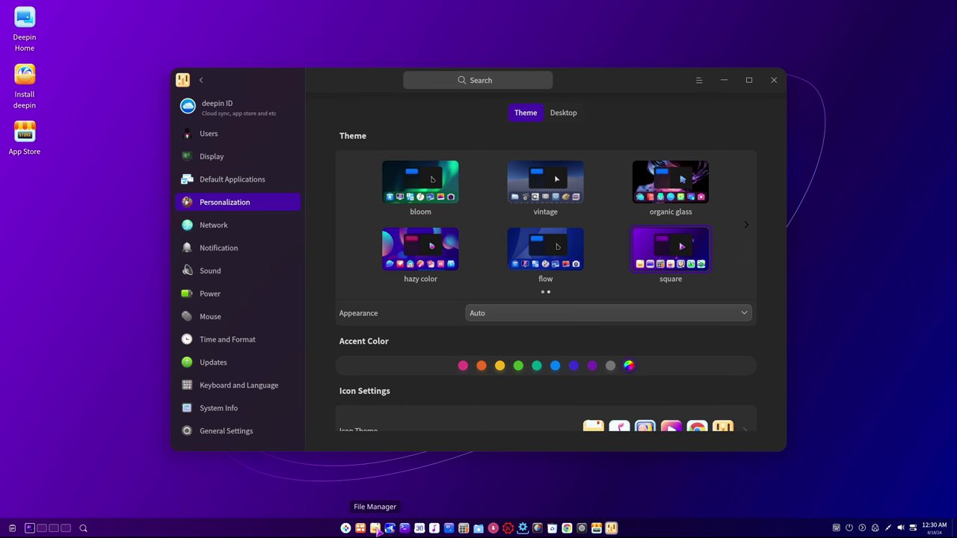
- Open File Manager, enlarge it, and arrange it beside a narrowed Settings window
click(375, 529)
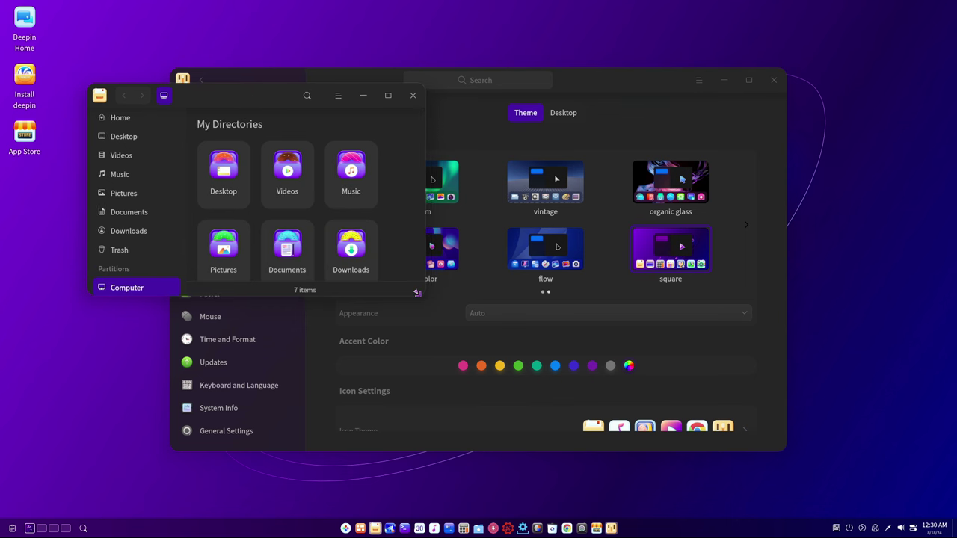
drag(417, 292, 587, 396)
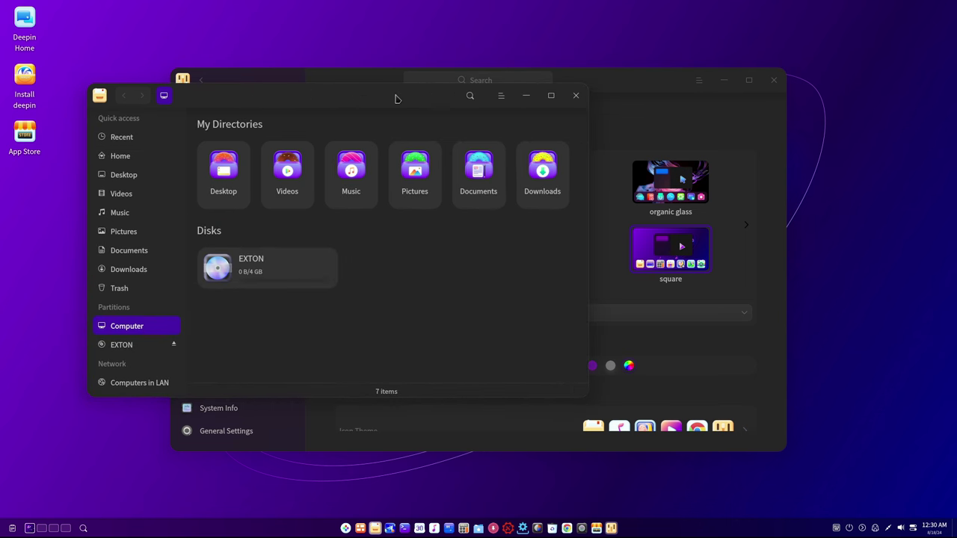
drag(396, 98, 358, 97)
drag(610, 87, 781, 83)
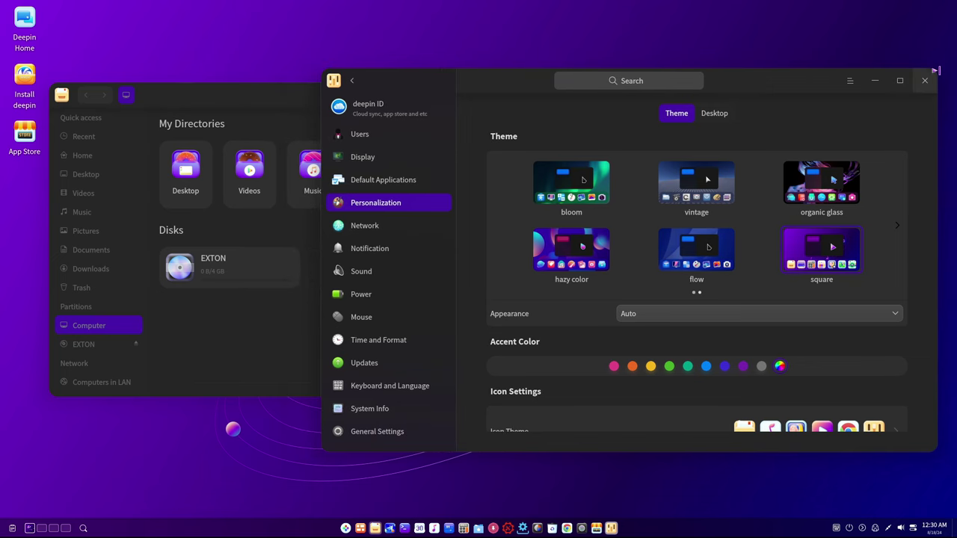
mouse_move(934, 70)
mouse_down()
mouse_move(901, 75)
mouse_move(836, 136)
mouse_up()
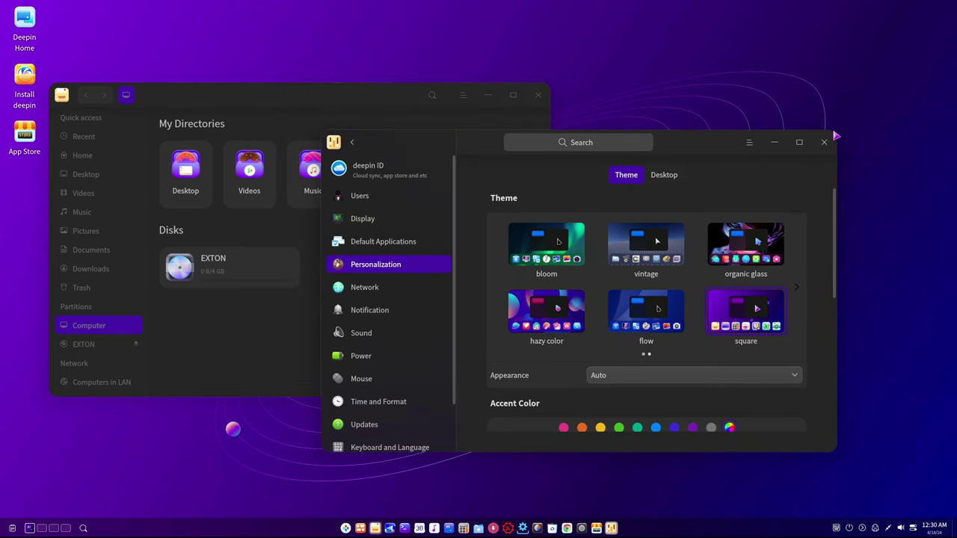
- Switch between the two windows and apply the vintage theme
click(314, 94)
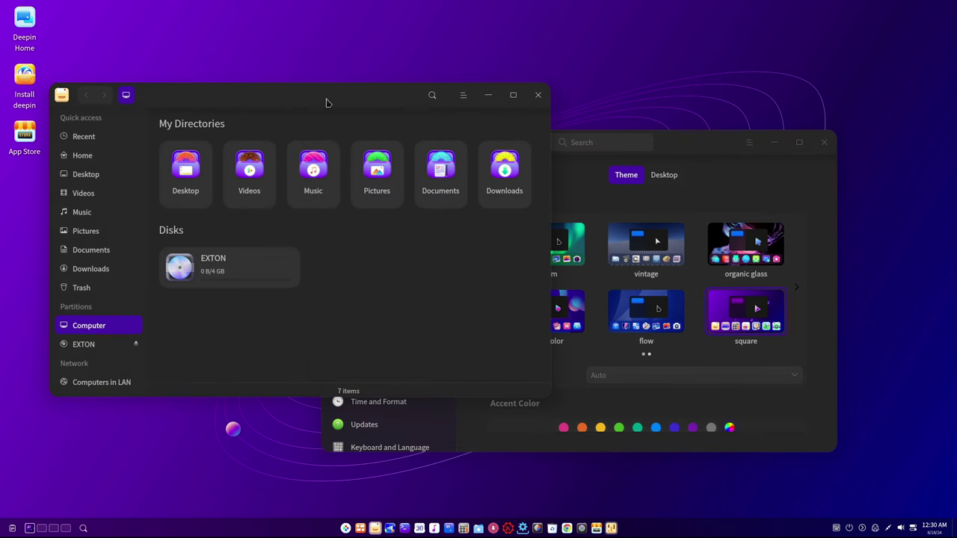
click(713, 155)
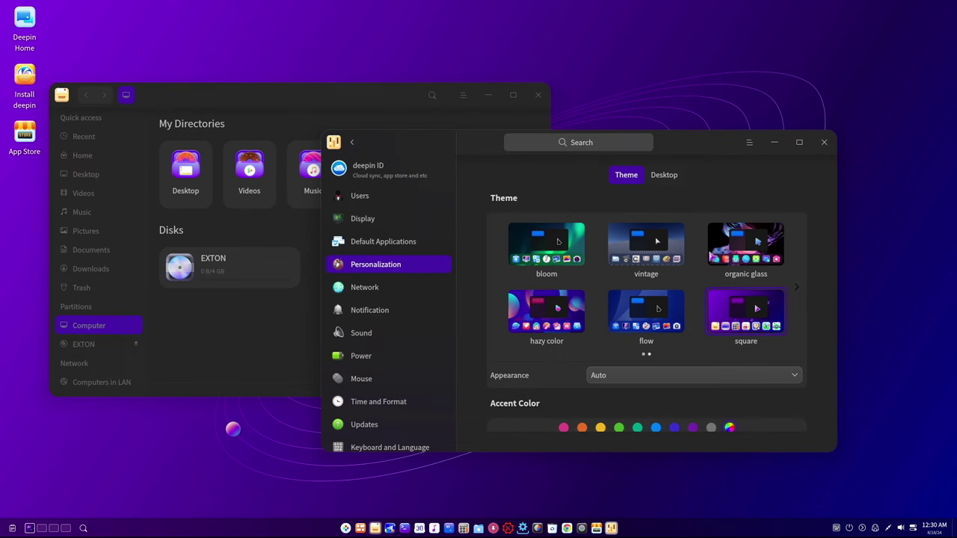
click(656, 257)
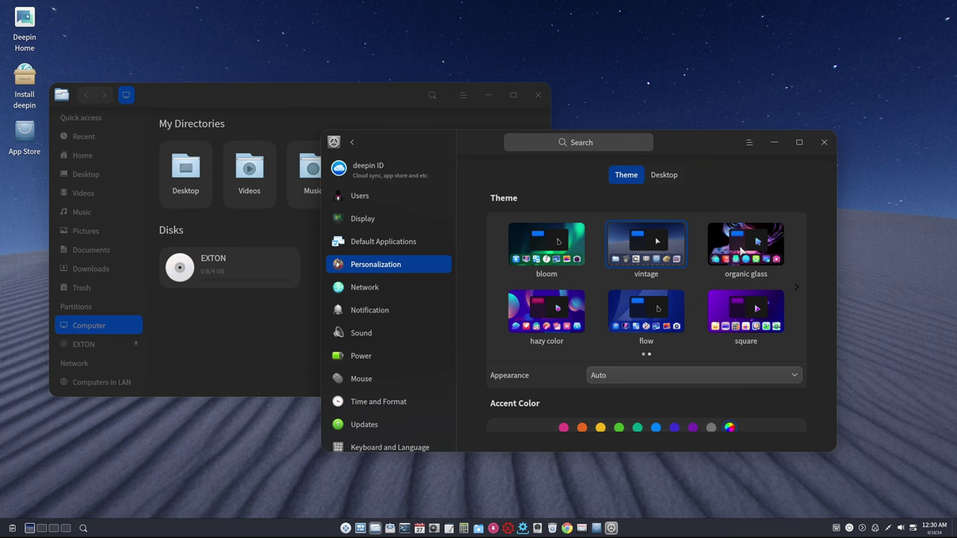
- Apply the organic glass theme, giving blue folders and a pink-purple abstract wallpaper
click(756, 241)
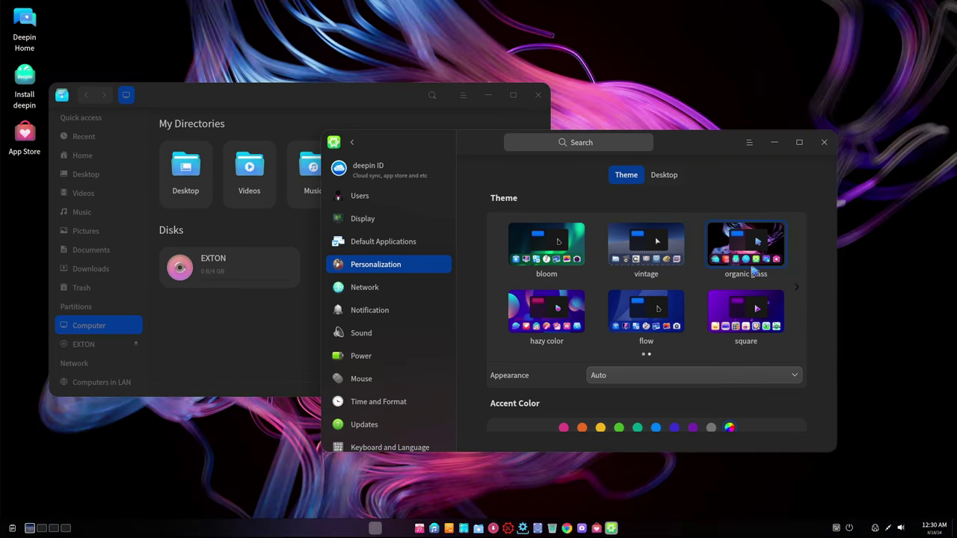